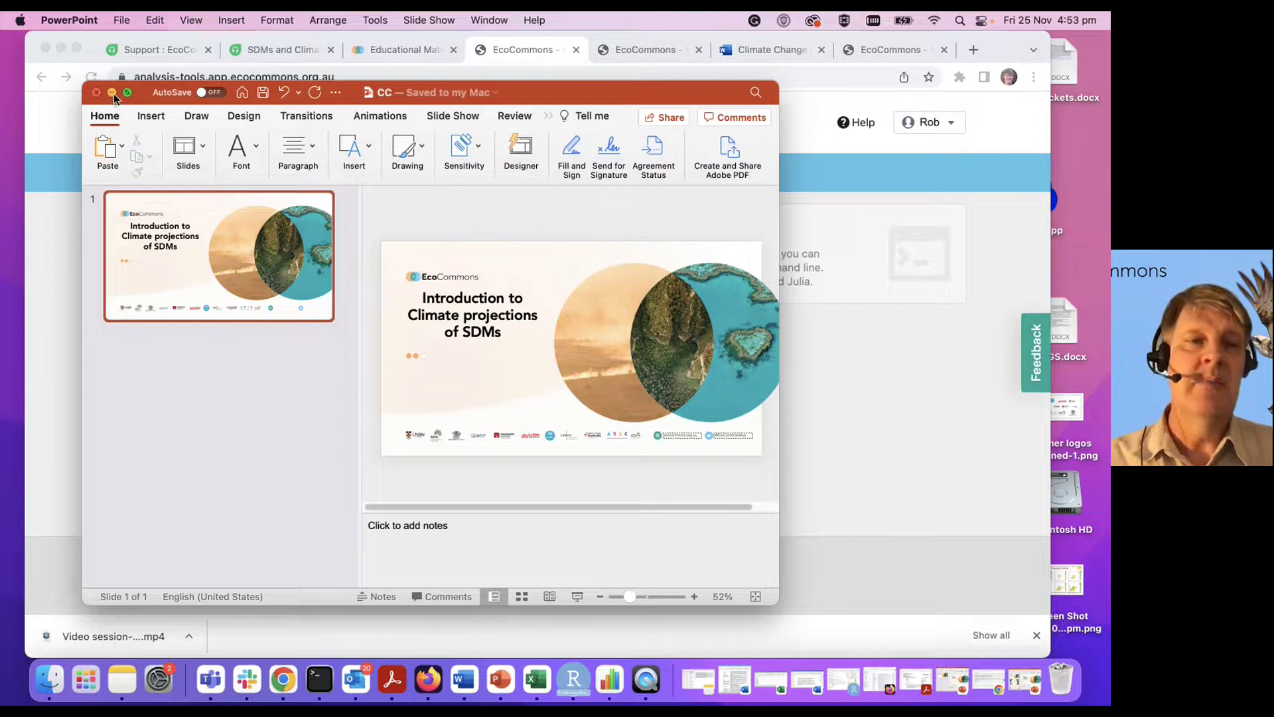
With Chrome maximised, launch the BCCVL Climate Change Experiment from Modelling Wizards.
left_click(111, 93)
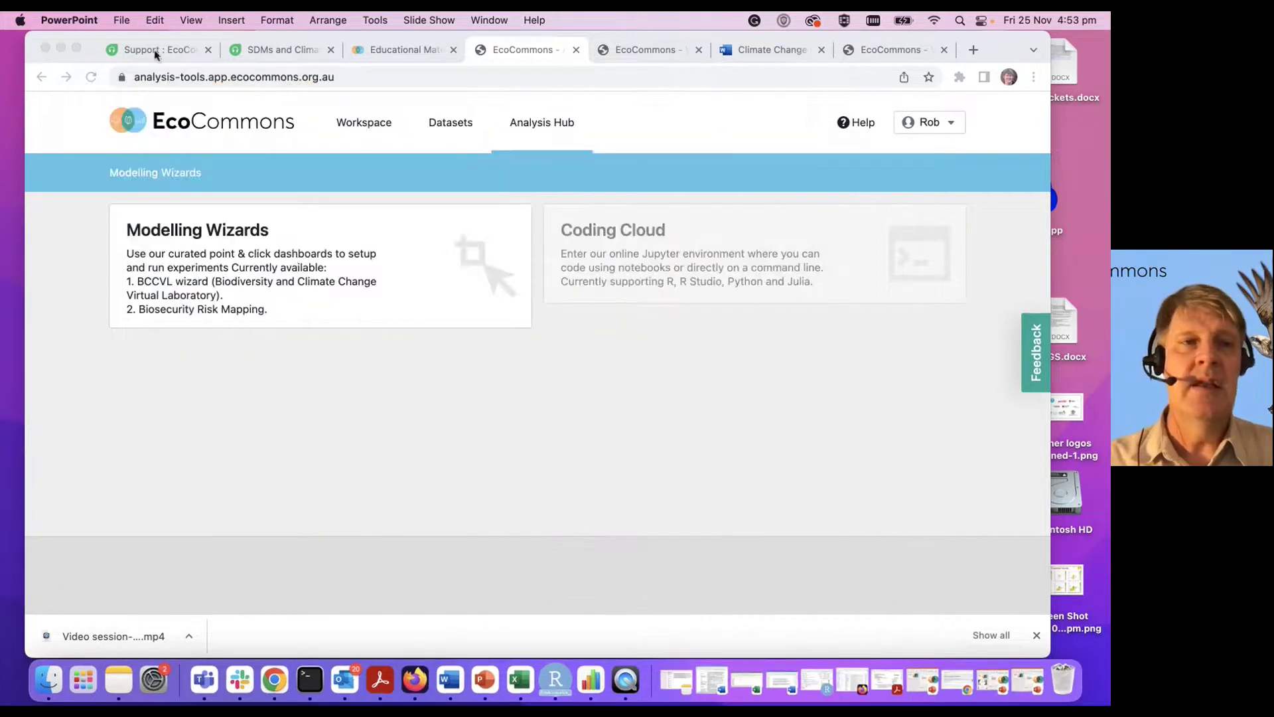
left_click(76, 48)
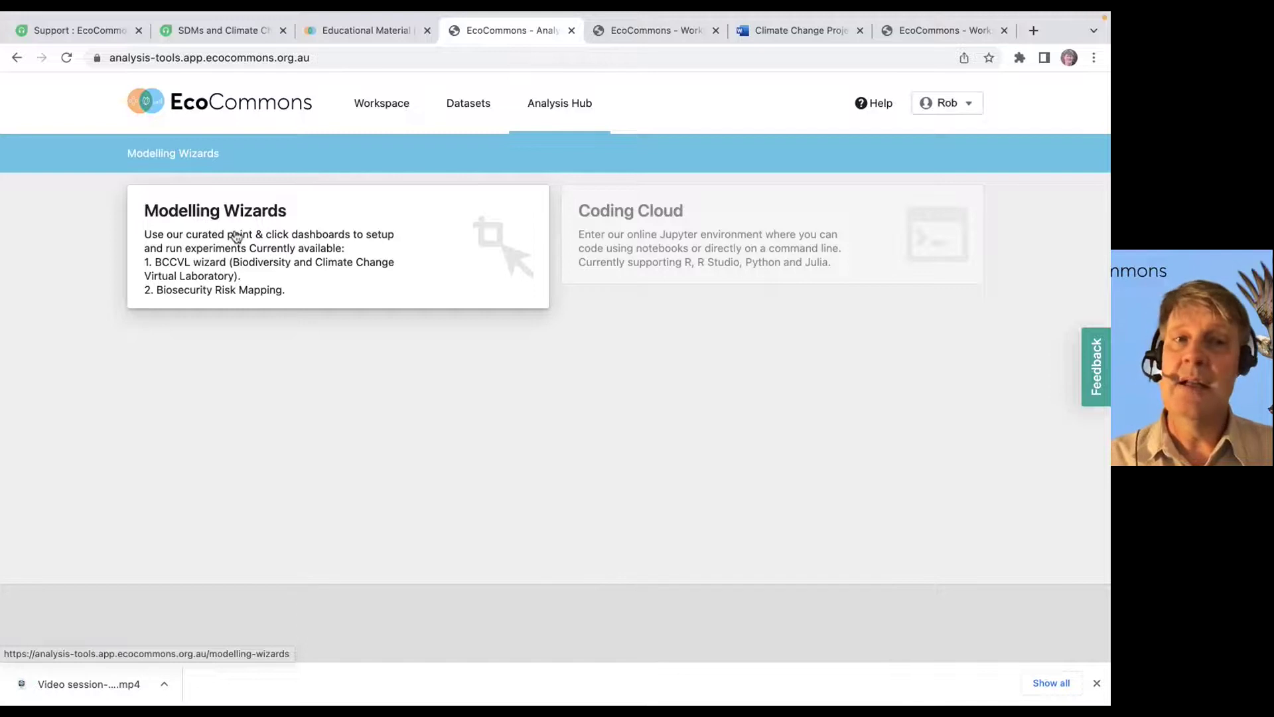
left_click(236, 237)
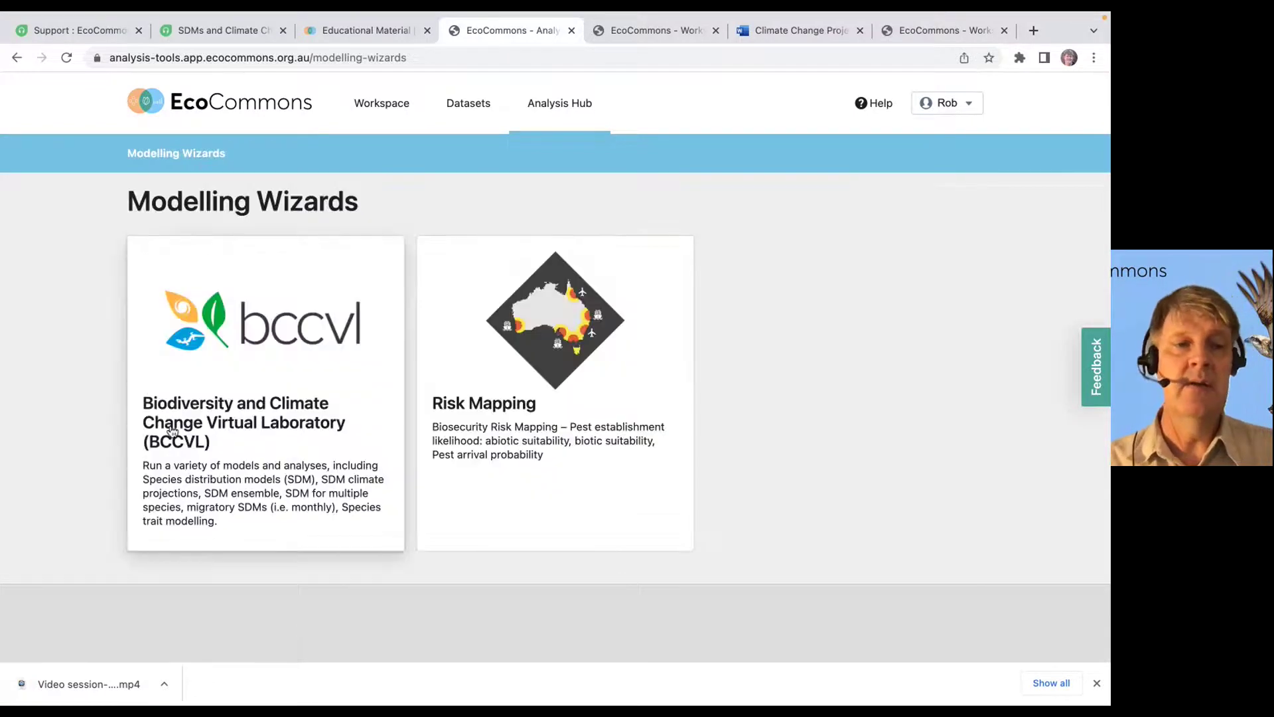
left_click(213, 371)
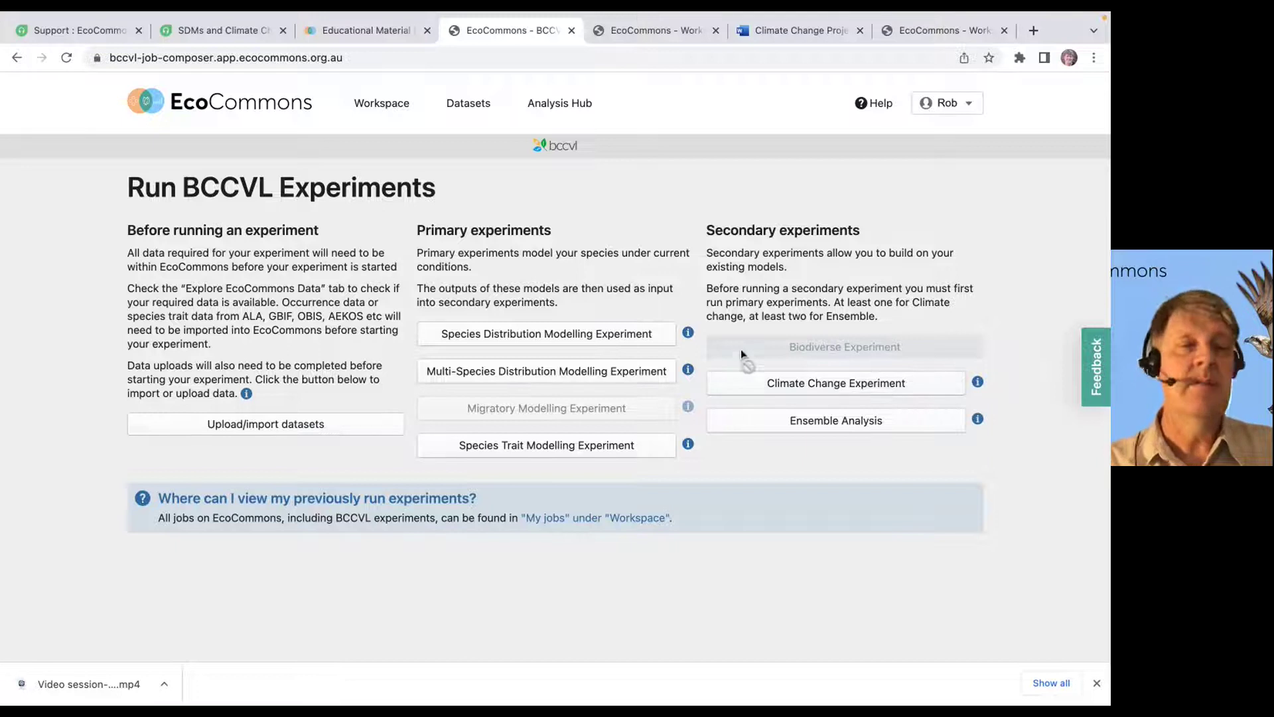
Start a new climate change experiment titled 'test' and continue to source selection.
left_click(823, 385)
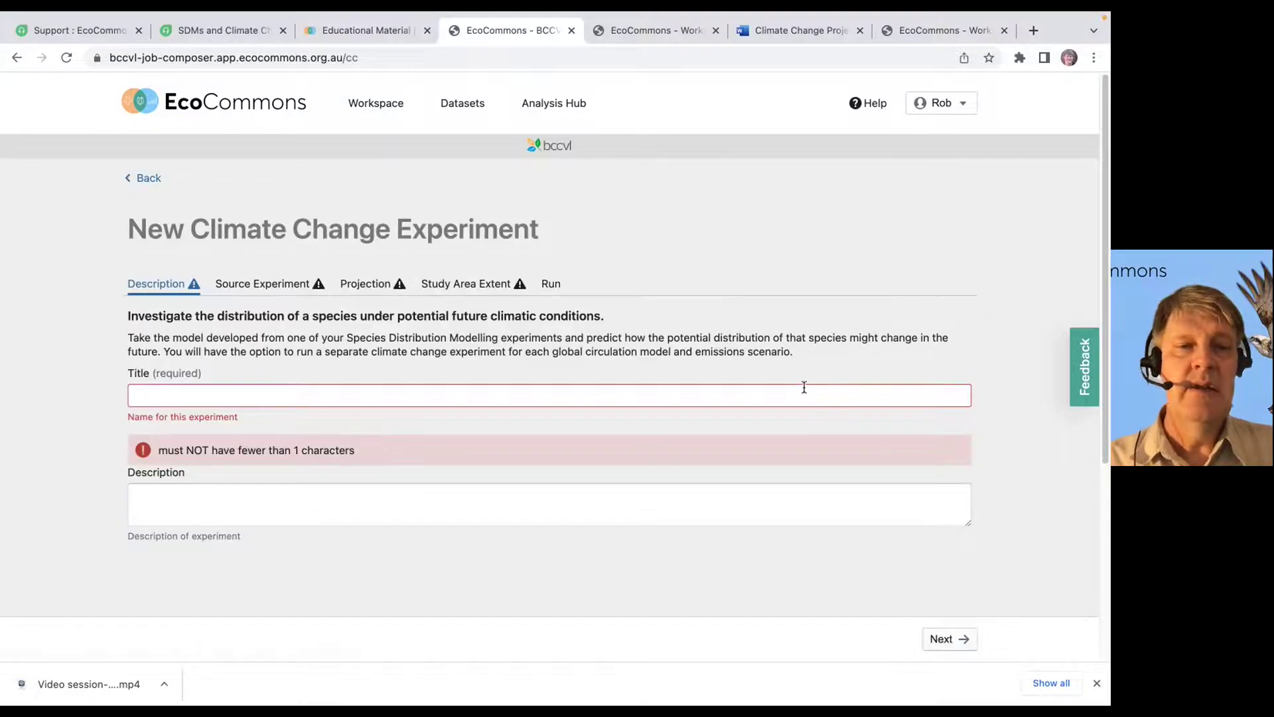
left_click(451, 393)
type("te")
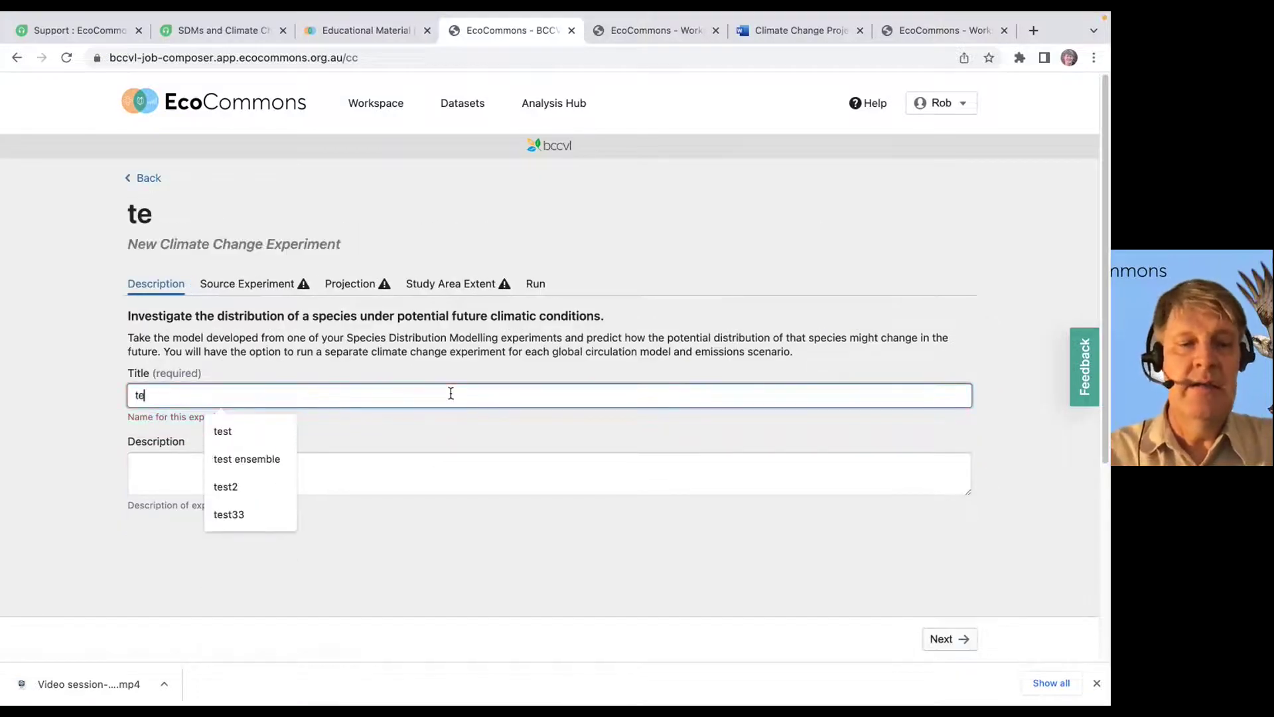
type("st")
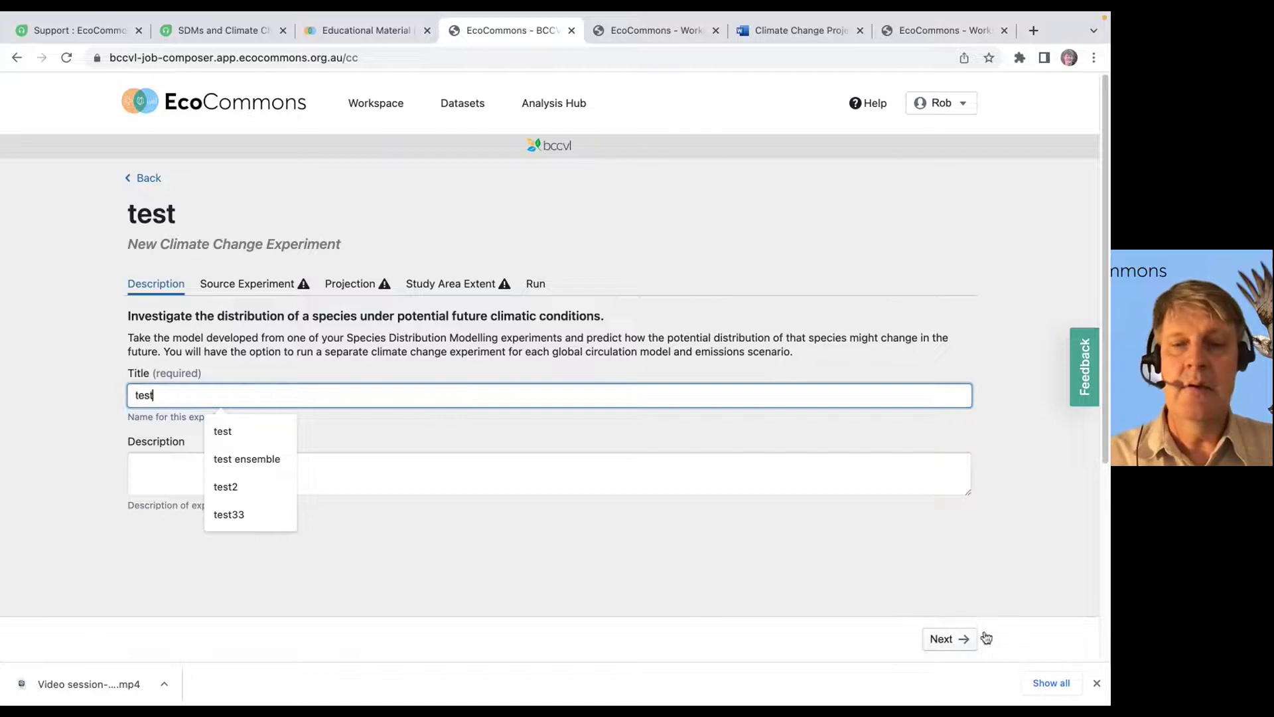
left_click(947, 640)
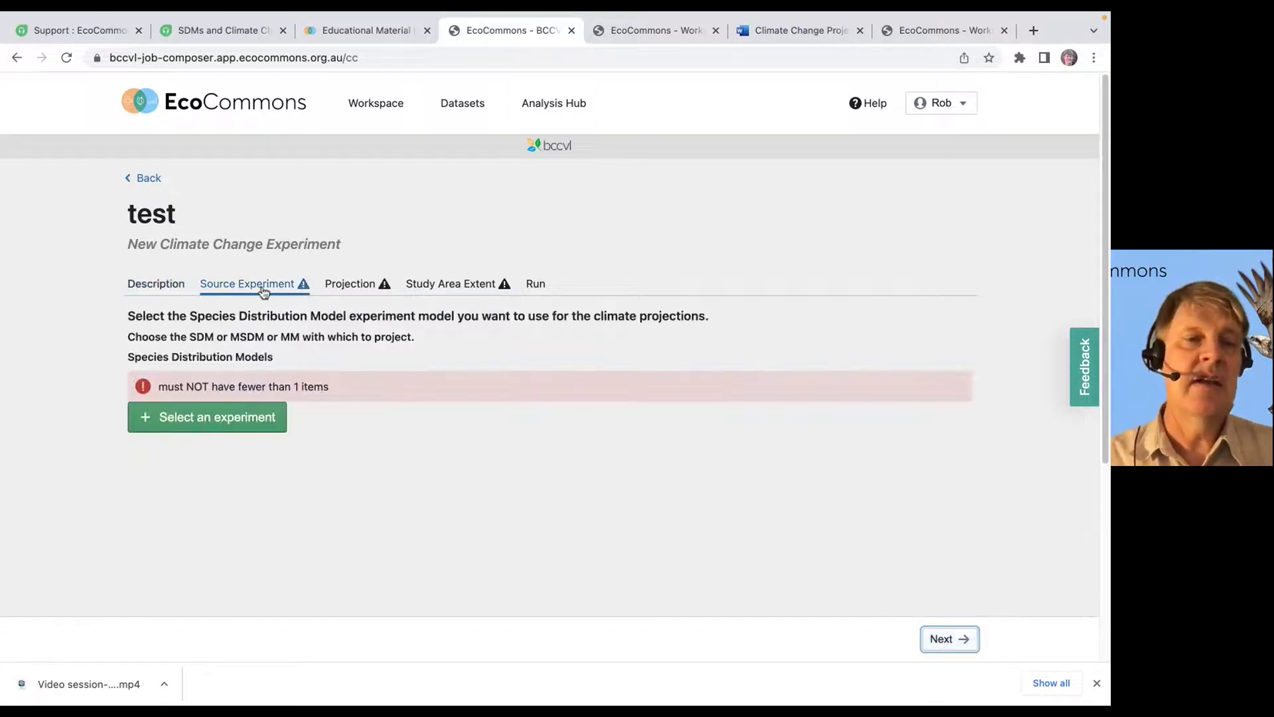
Choose 'cc ensemble base test' as the source species distribution experiment.
left_click(266, 292)
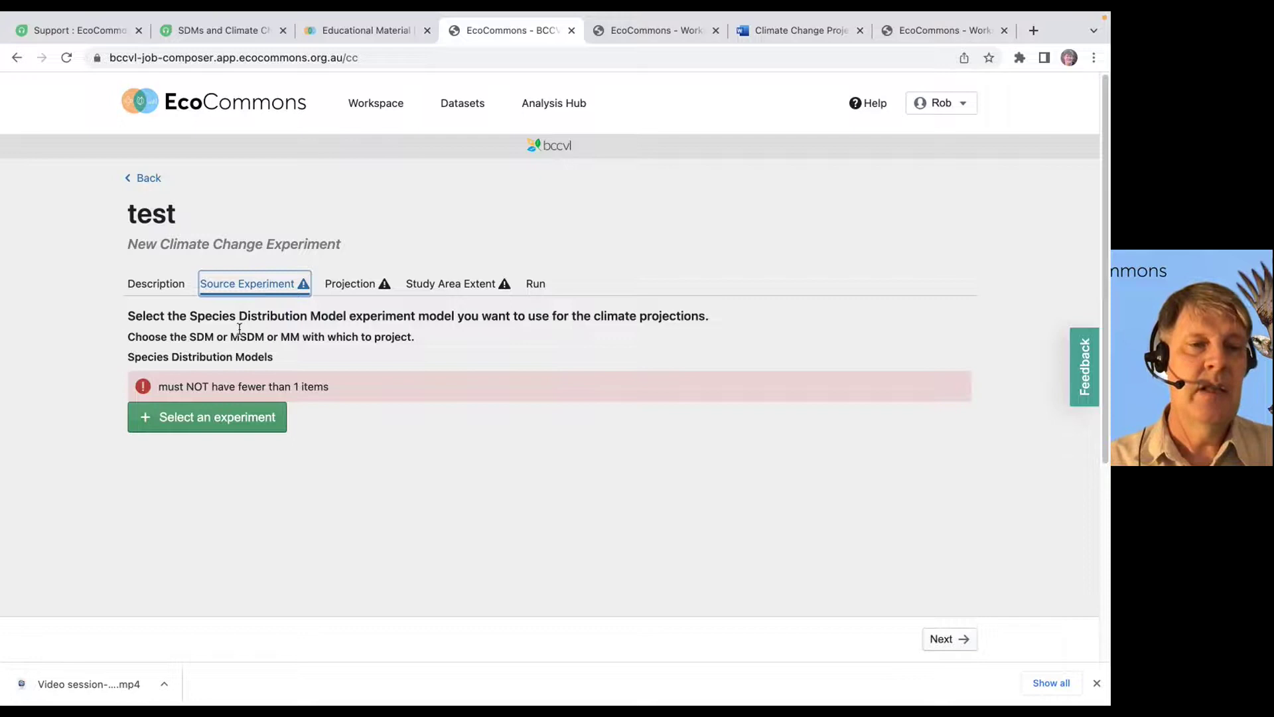
left_click(195, 420)
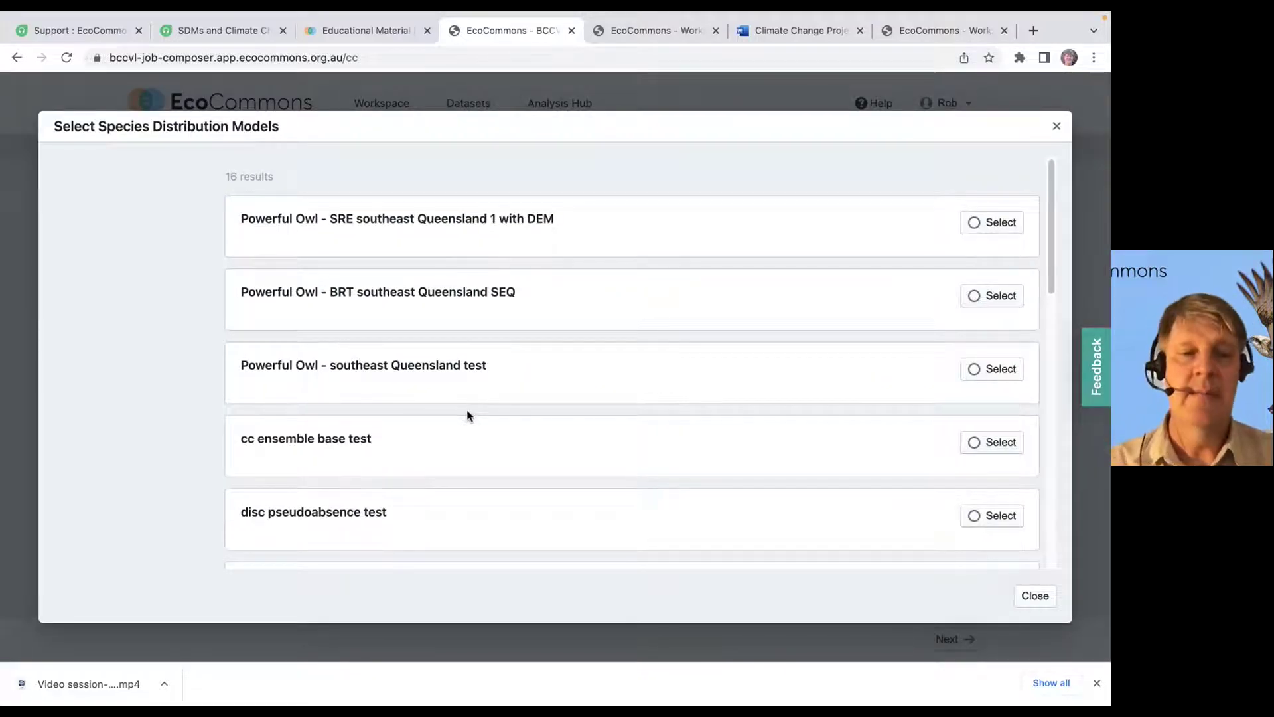
scroll(468, 416, "down", 2)
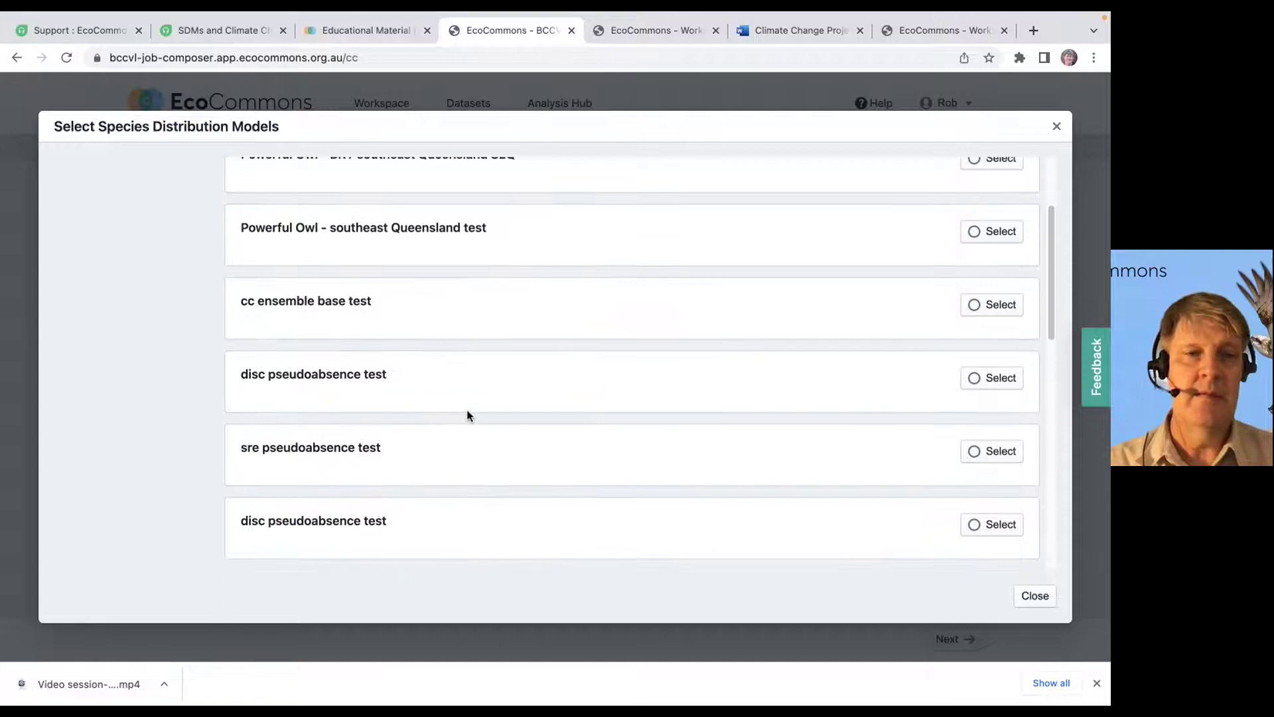
scroll(531, 408, "up", 1)
left_click(992, 327)
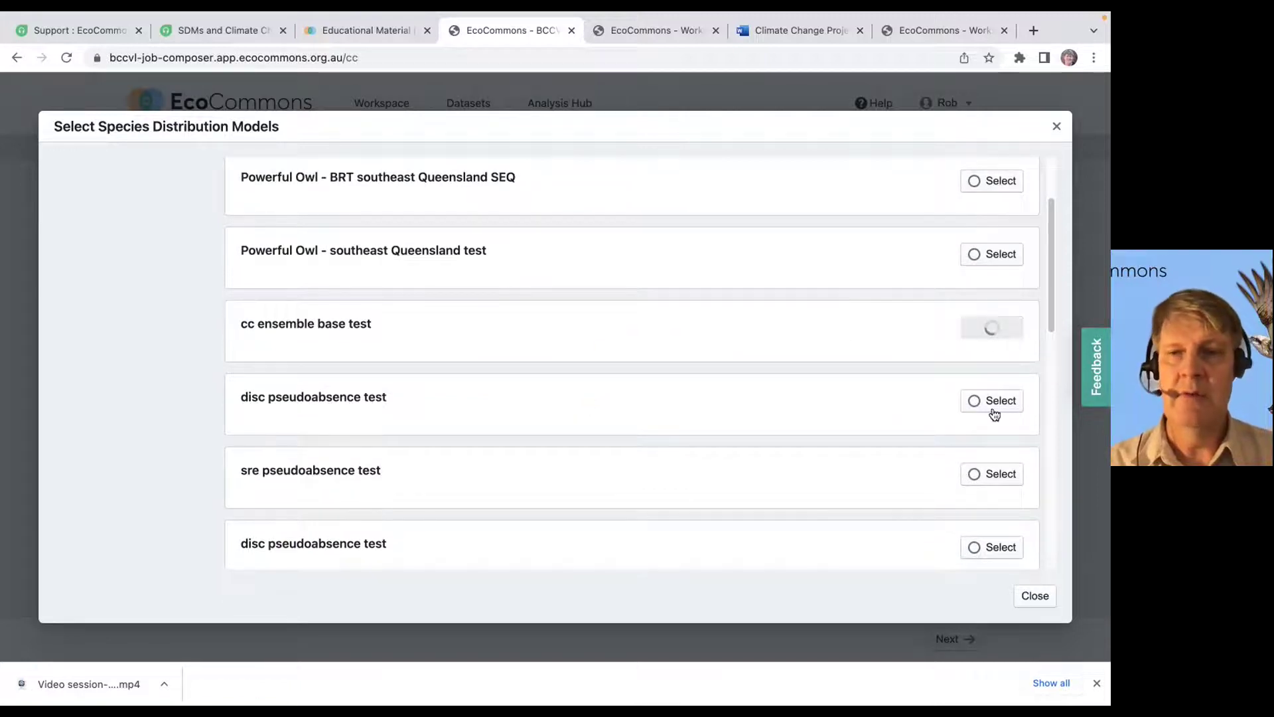
Tick the Surface Range Envelope, BIOCLIM and Boosted Regression Tree models, each at threshold 0.5.
left_click(1041, 601)
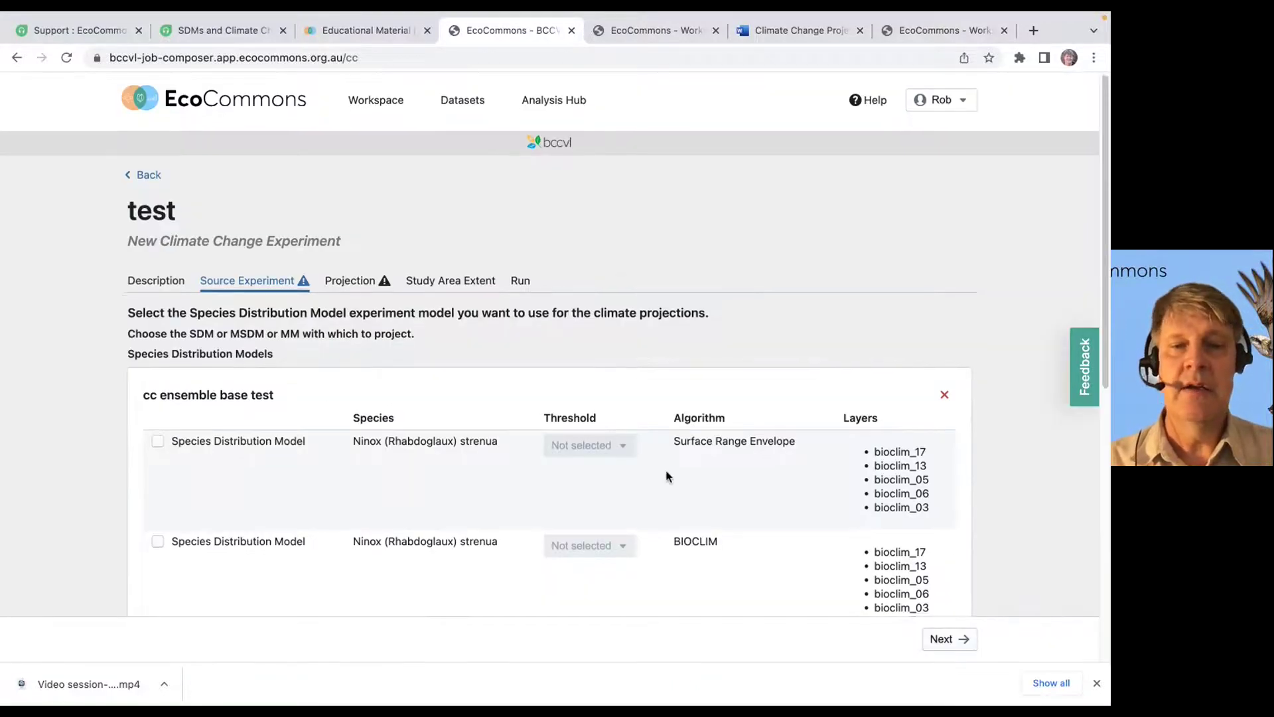
scroll(667, 476, "down", 8)
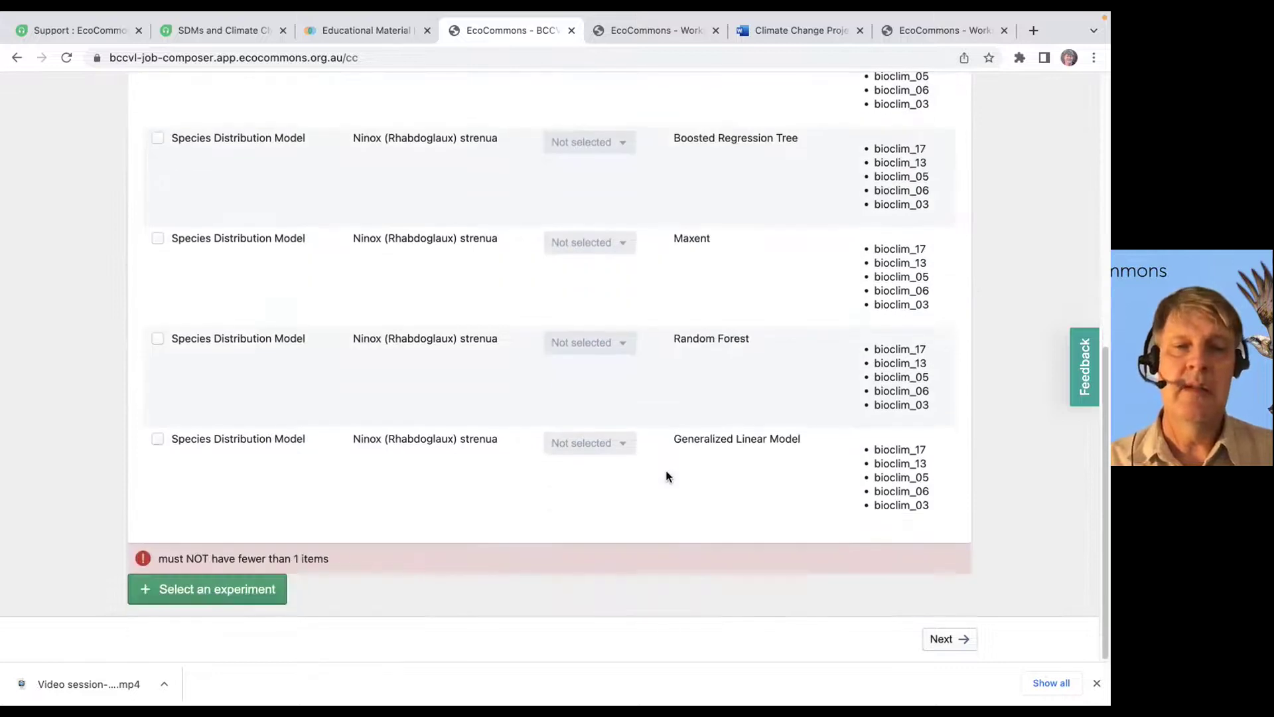
scroll(667, 476, "up", 5)
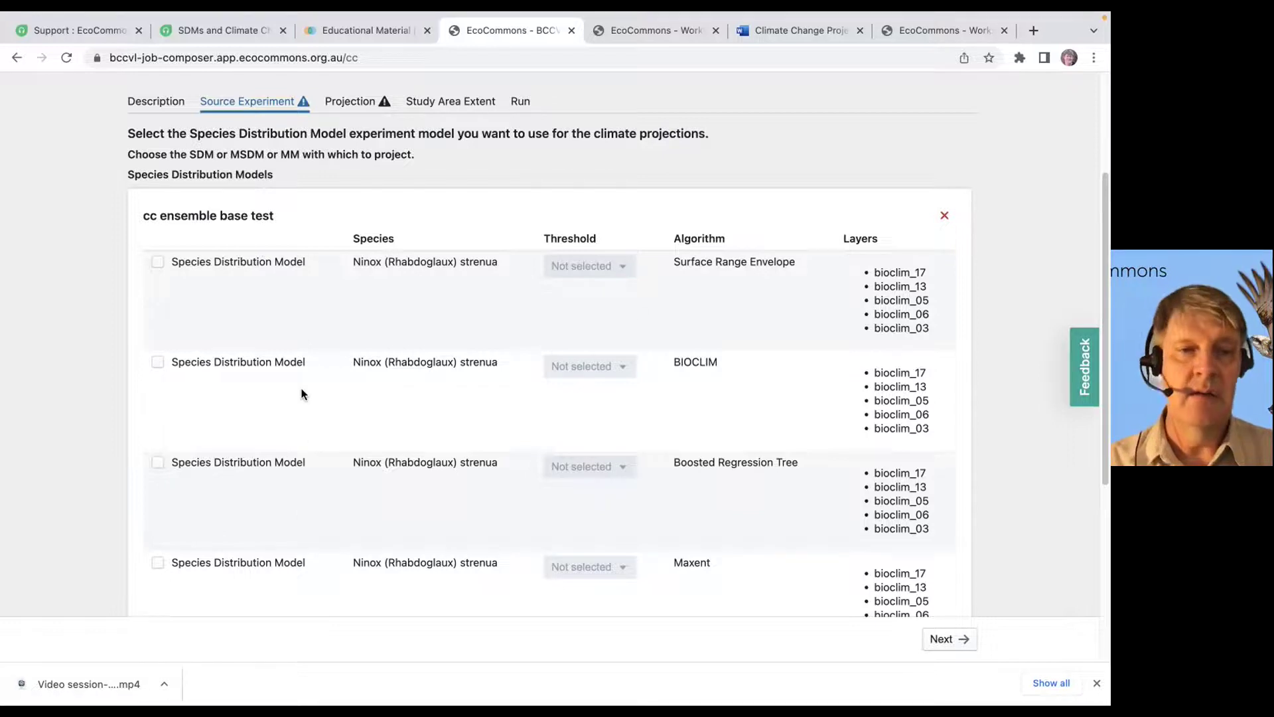
scroll(302, 393, "down", 3)
scroll(301, 393, "up", 1)
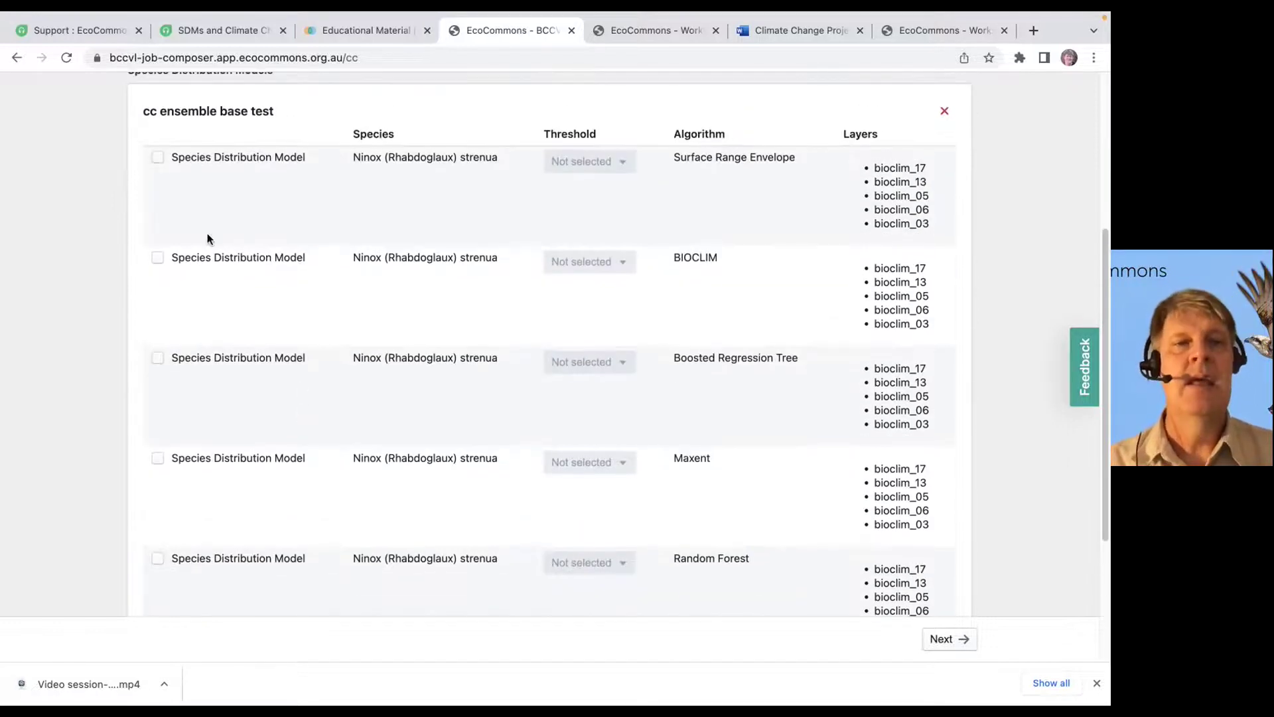
left_click(158, 158)
left_click(157, 259)
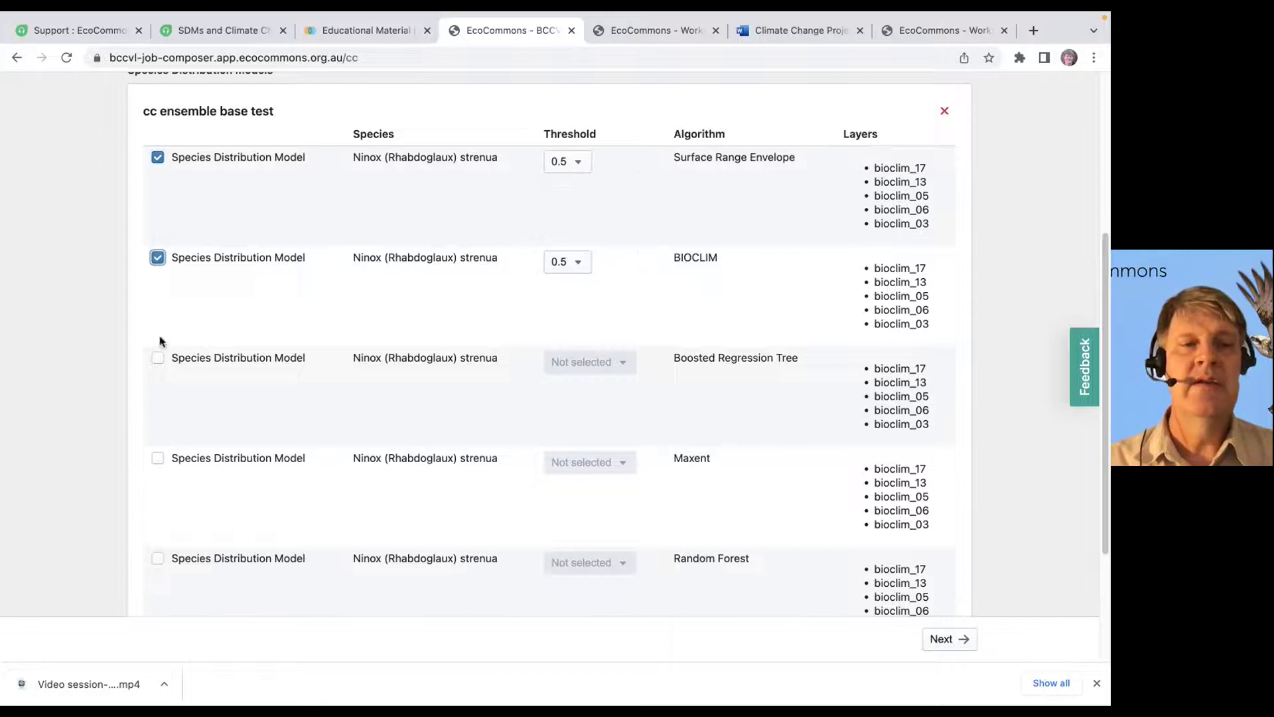
left_click(157, 358)
scroll(185, 405, "down", 1)
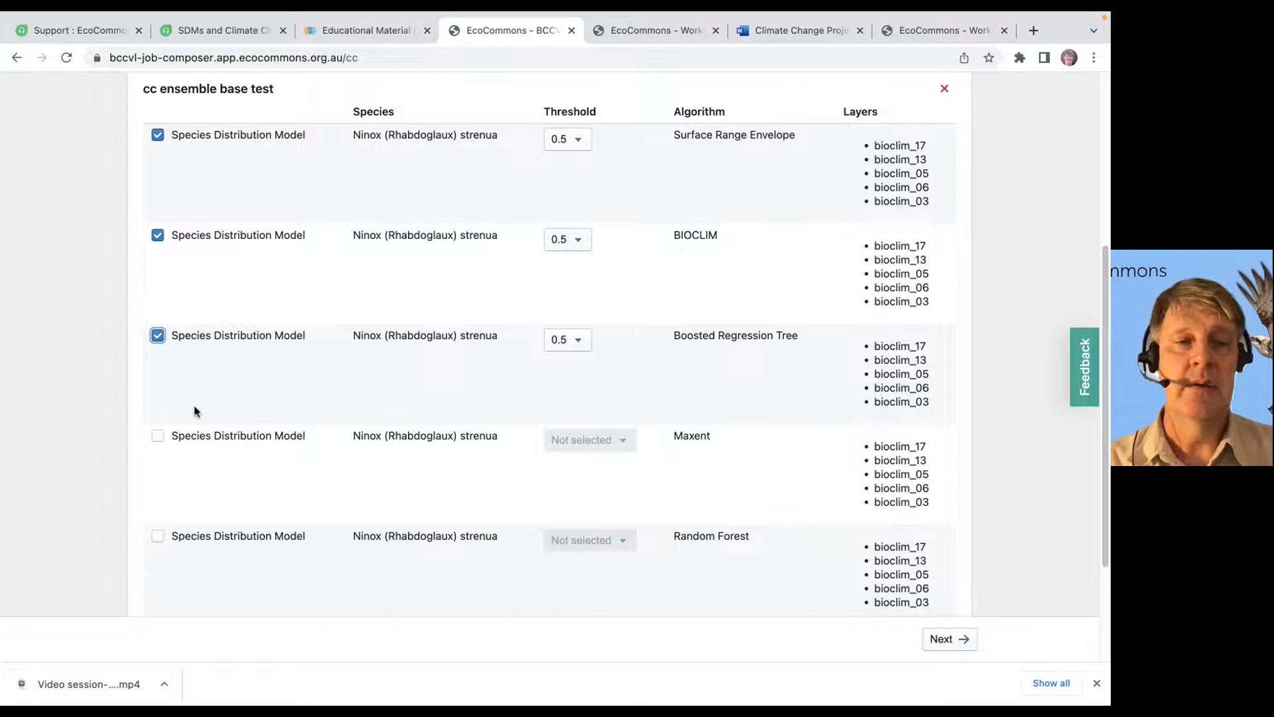
scroll(195, 412, "up", 1)
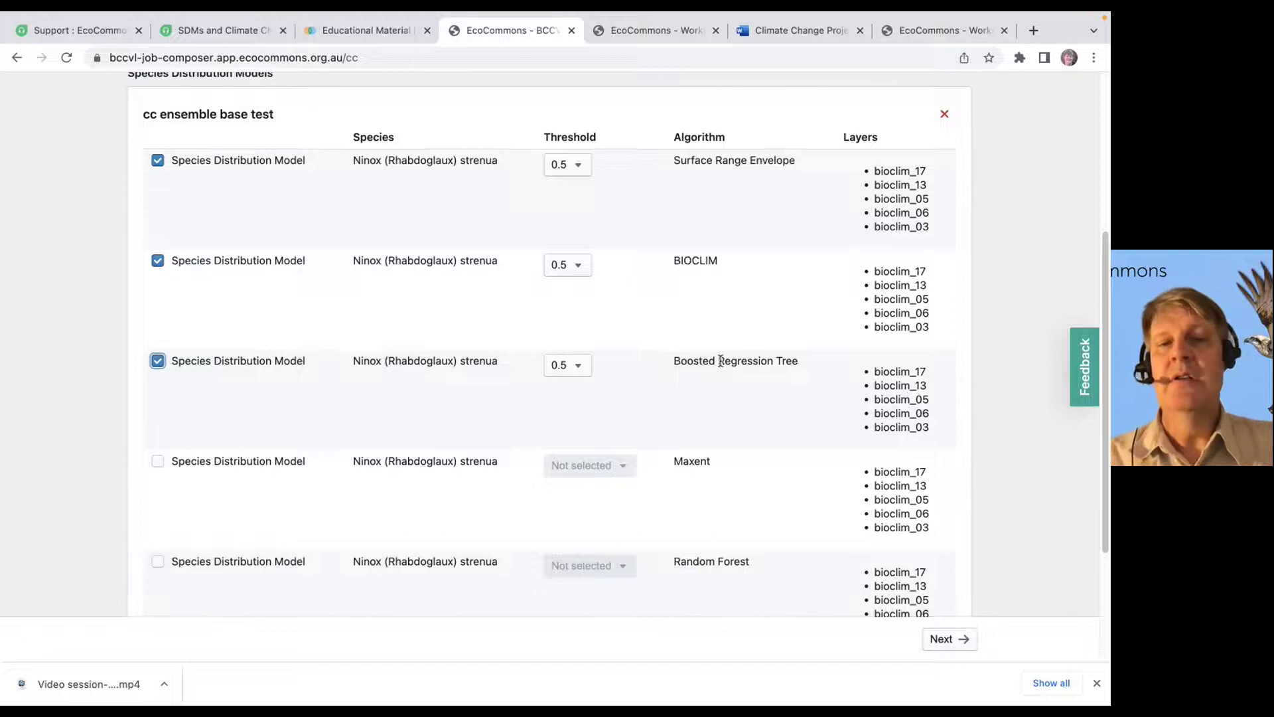
left_click(582, 369)
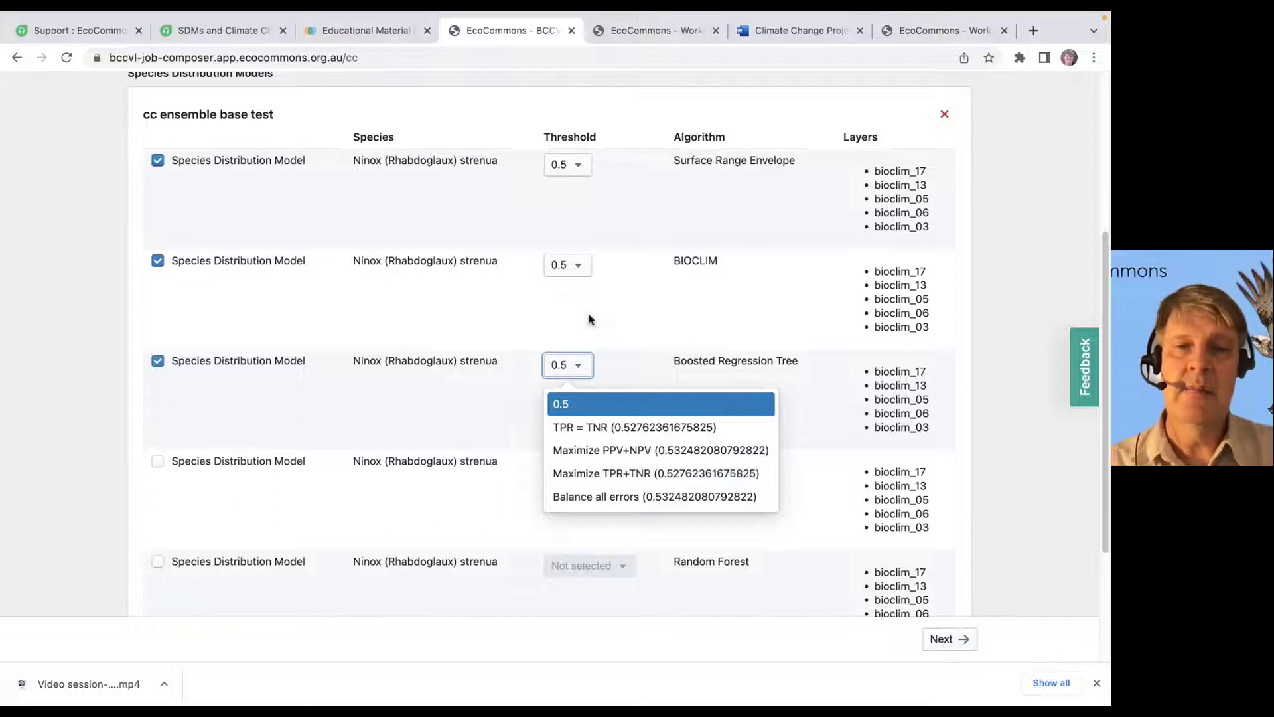
Set BIOCLIM's threshold to Maximize TPR+TNR (0.0206896551724138).
left_click(580, 272)
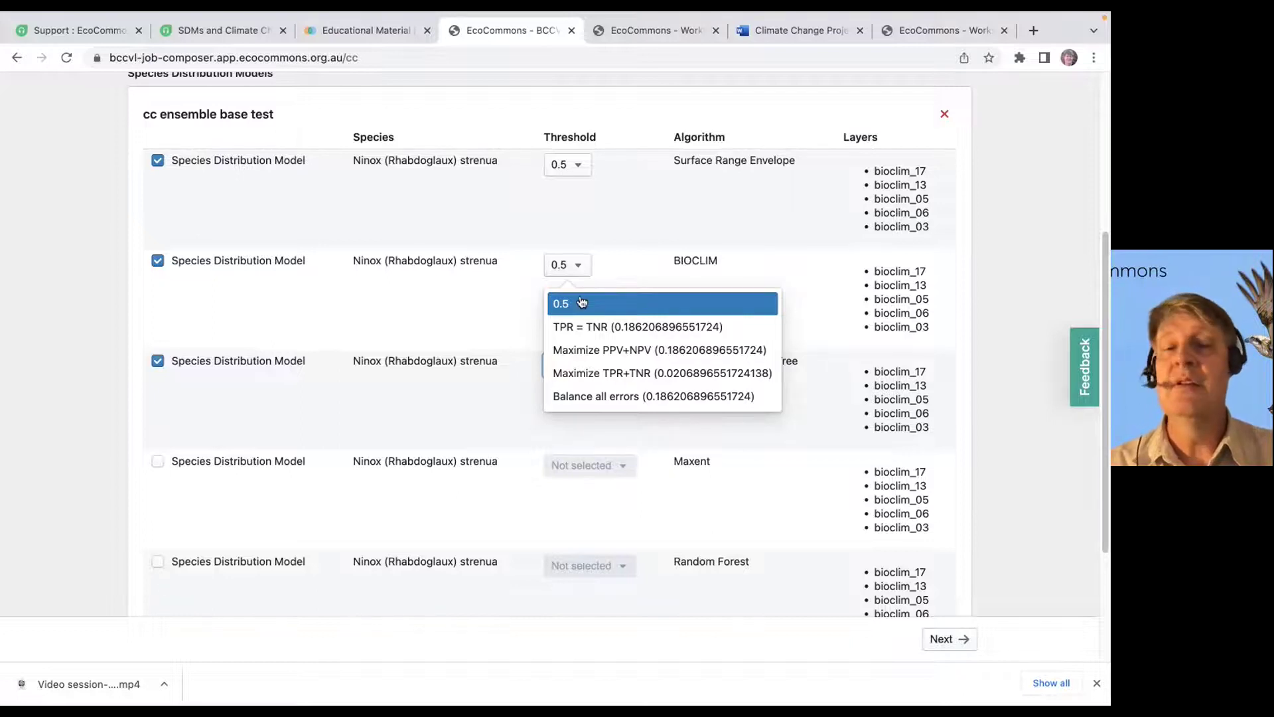
left_click(595, 373)
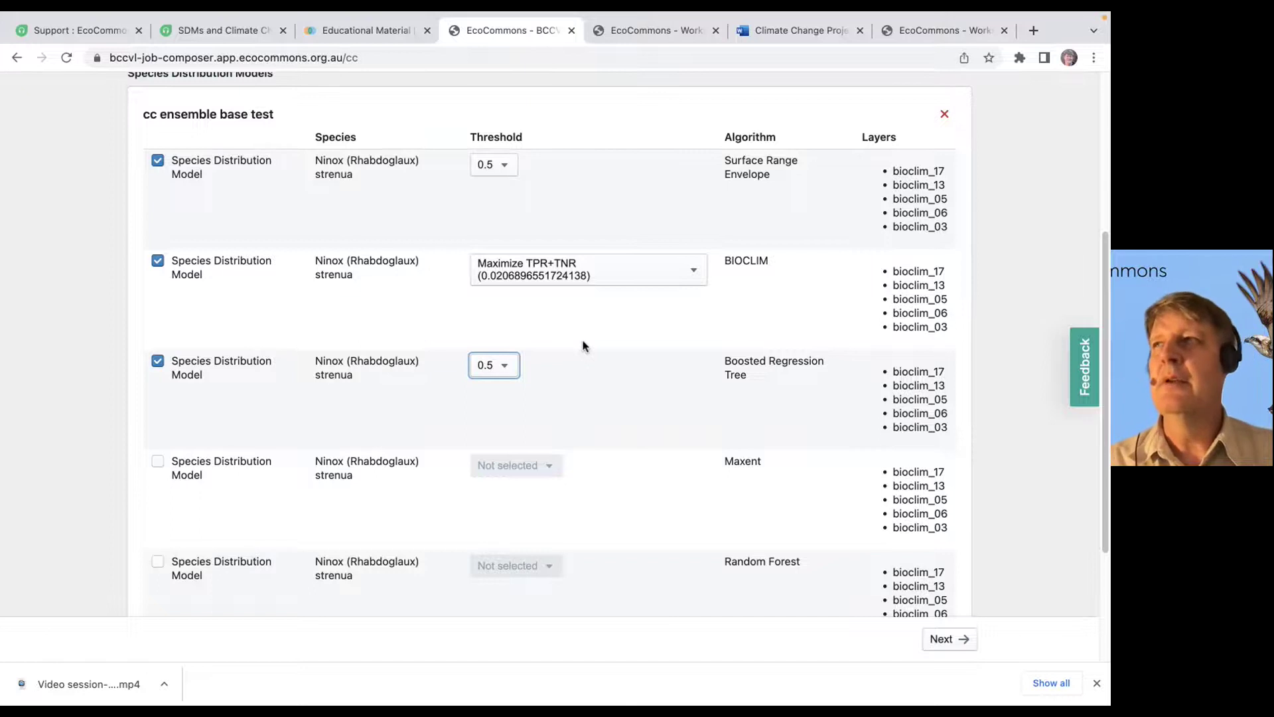
left_click(697, 280)
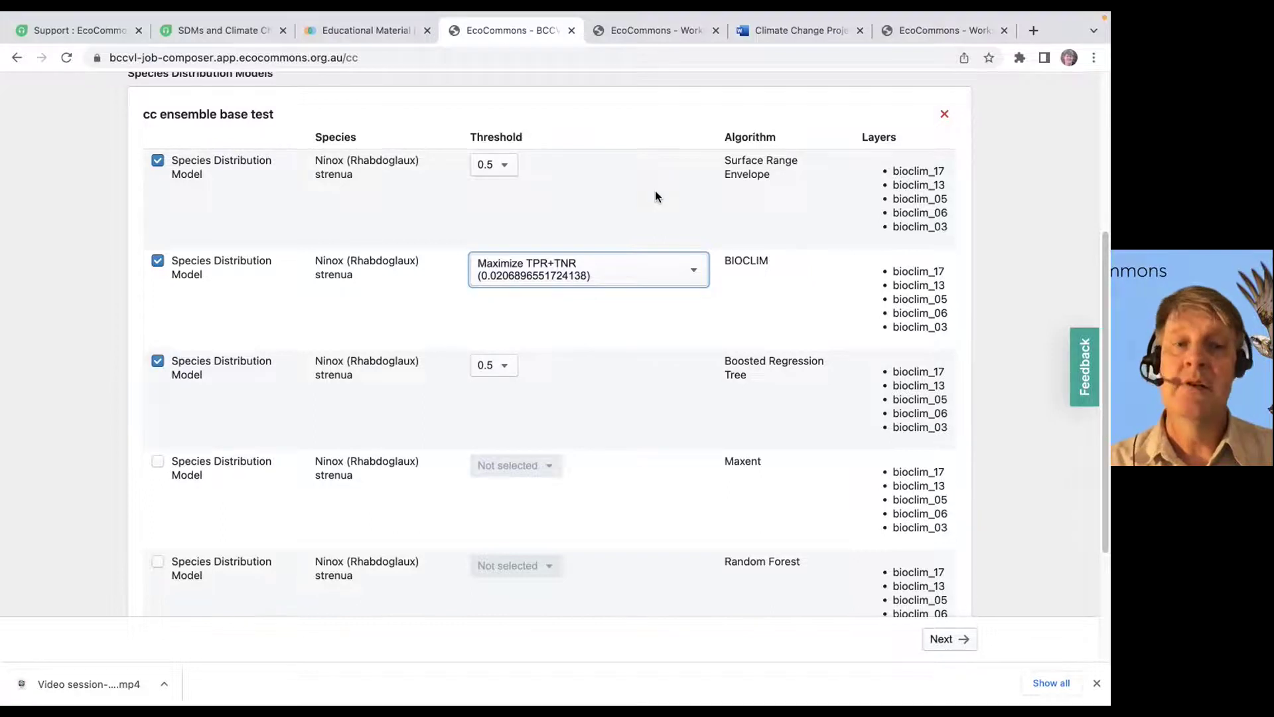
Also include the Maxent and Generalized Linear Model models.
left_click(158, 460)
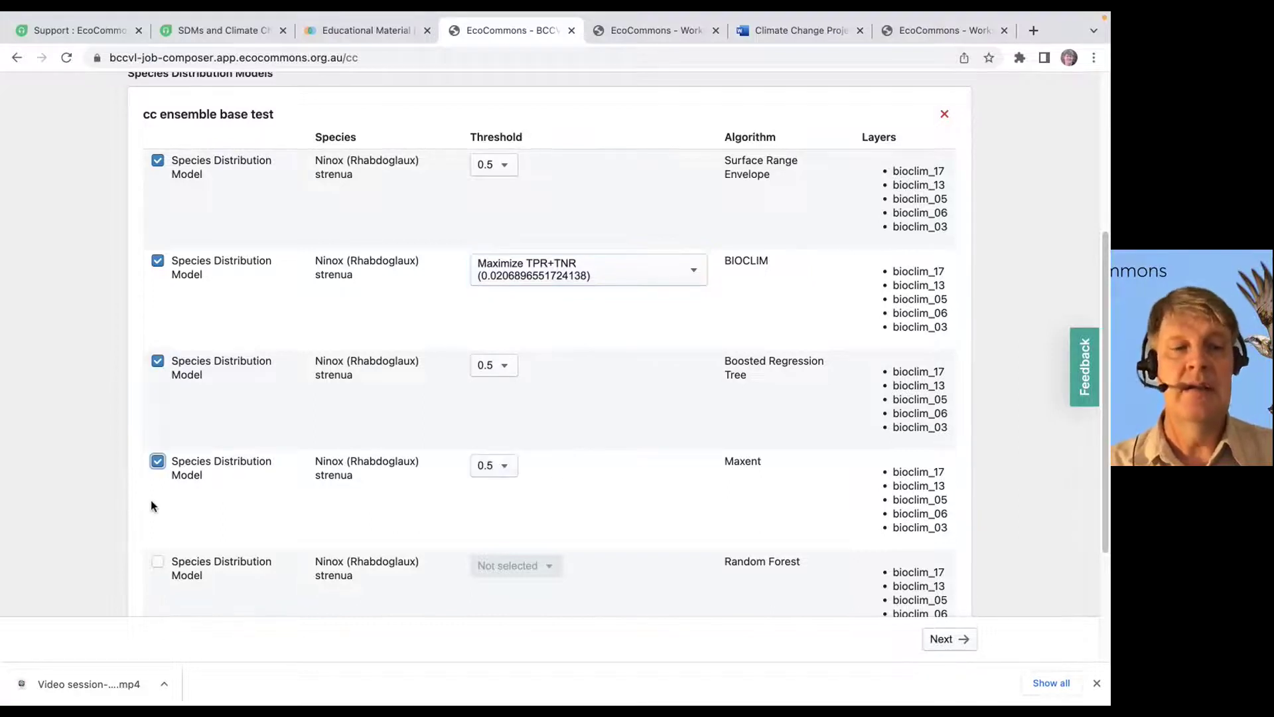
scroll(158, 538, "down", 2)
left_click(159, 571)
scroll(228, 480, "down", 2)
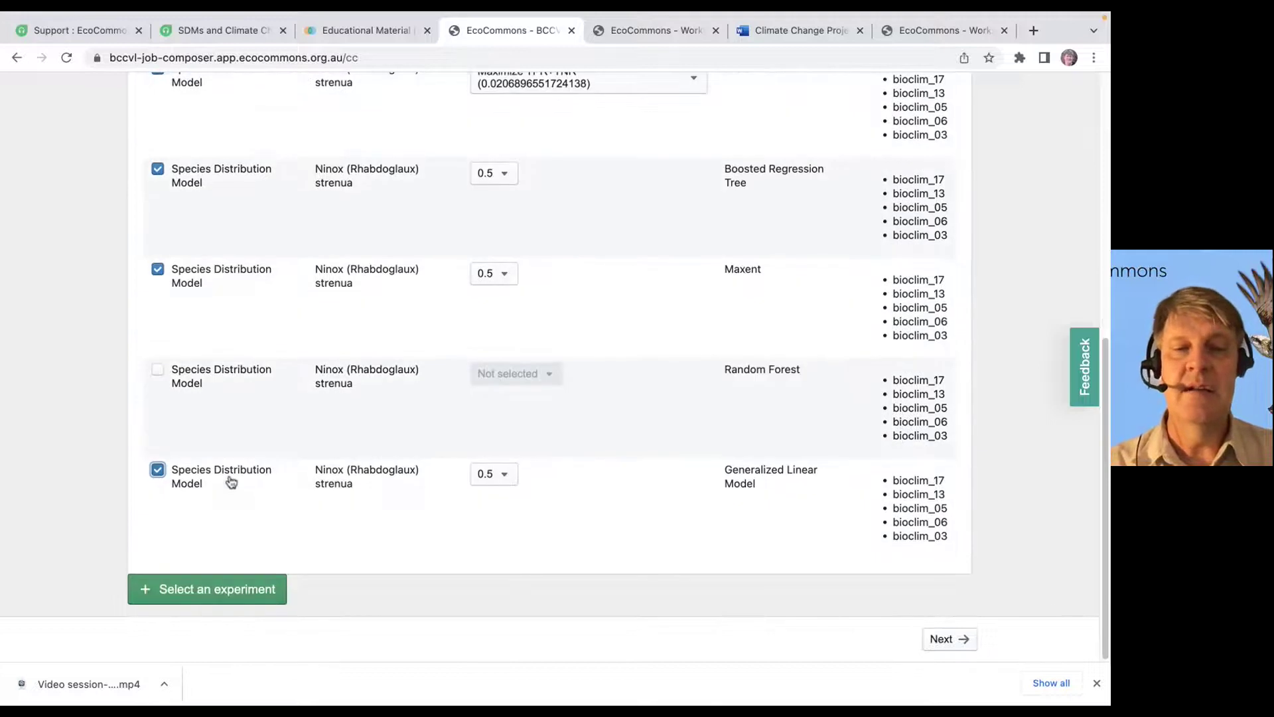
scroll(230, 481, "up", 6)
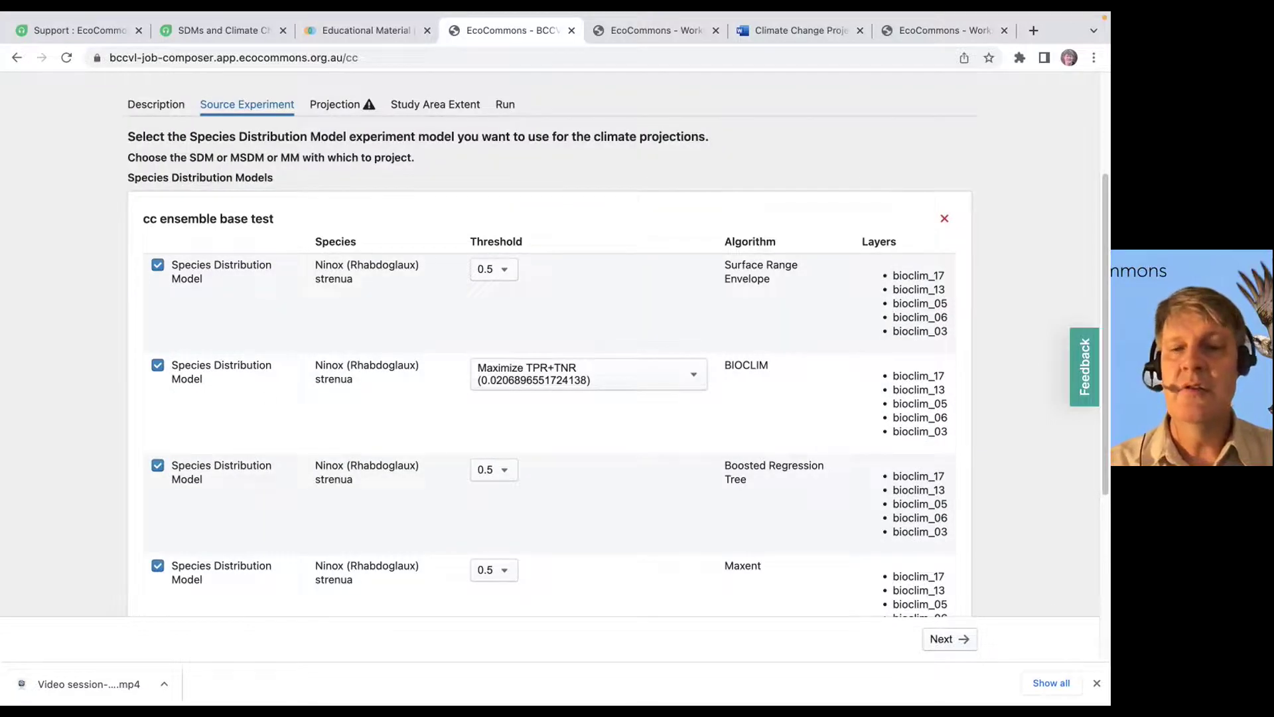
On the Projection step, browse the future climate datasets and the GCM filter options.
left_click(962, 641)
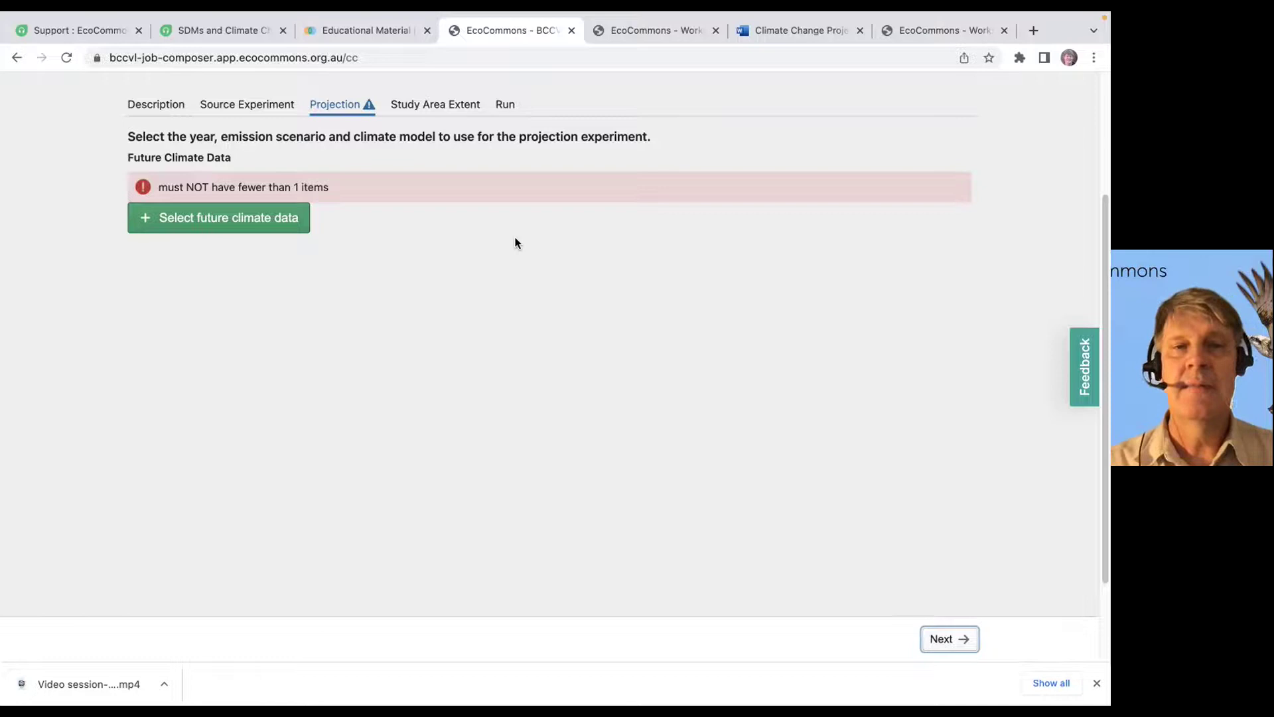
left_click(272, 225)
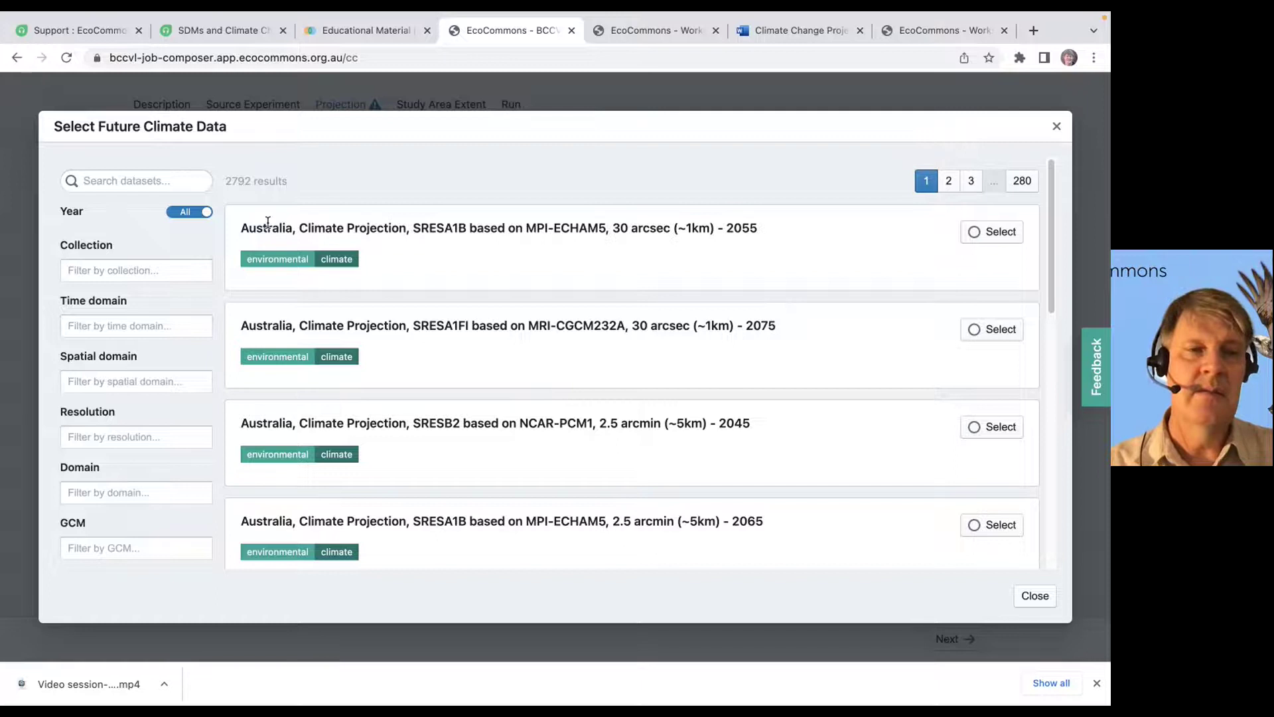
scroll(128, 435, "down", 2)
left_click(127, 444)
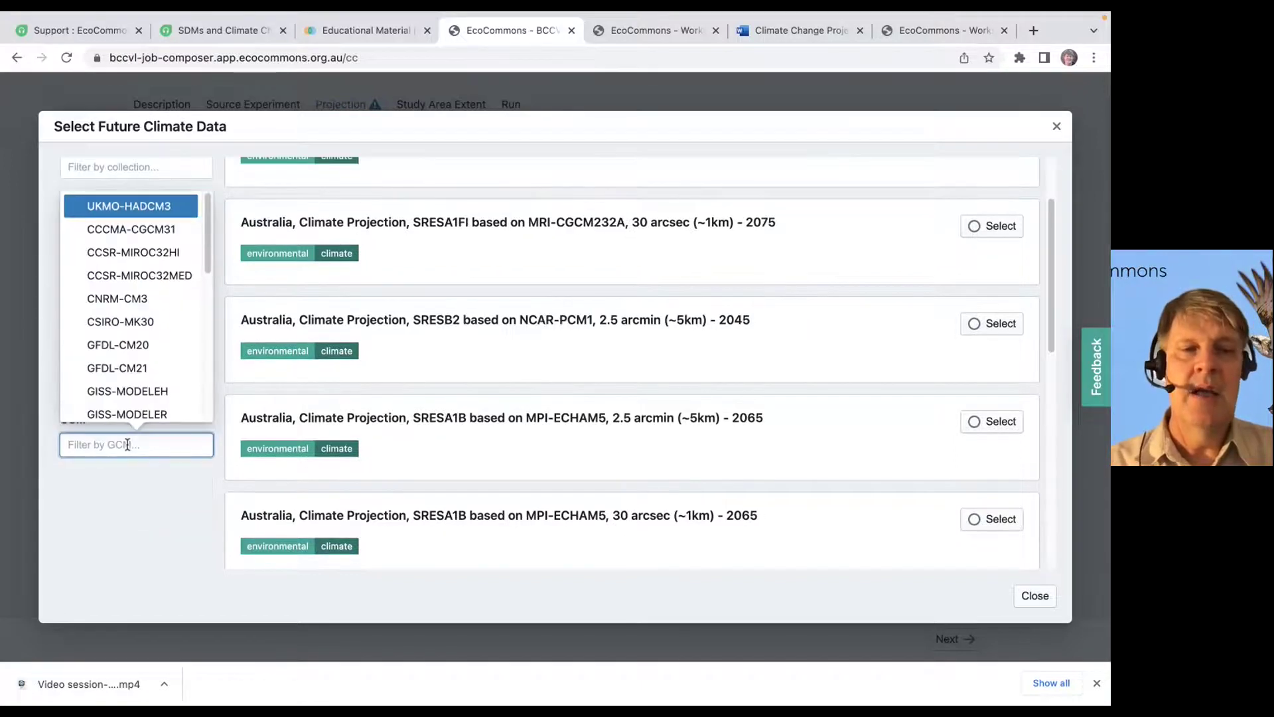
left_click_drag(209, 245, 213, 301)
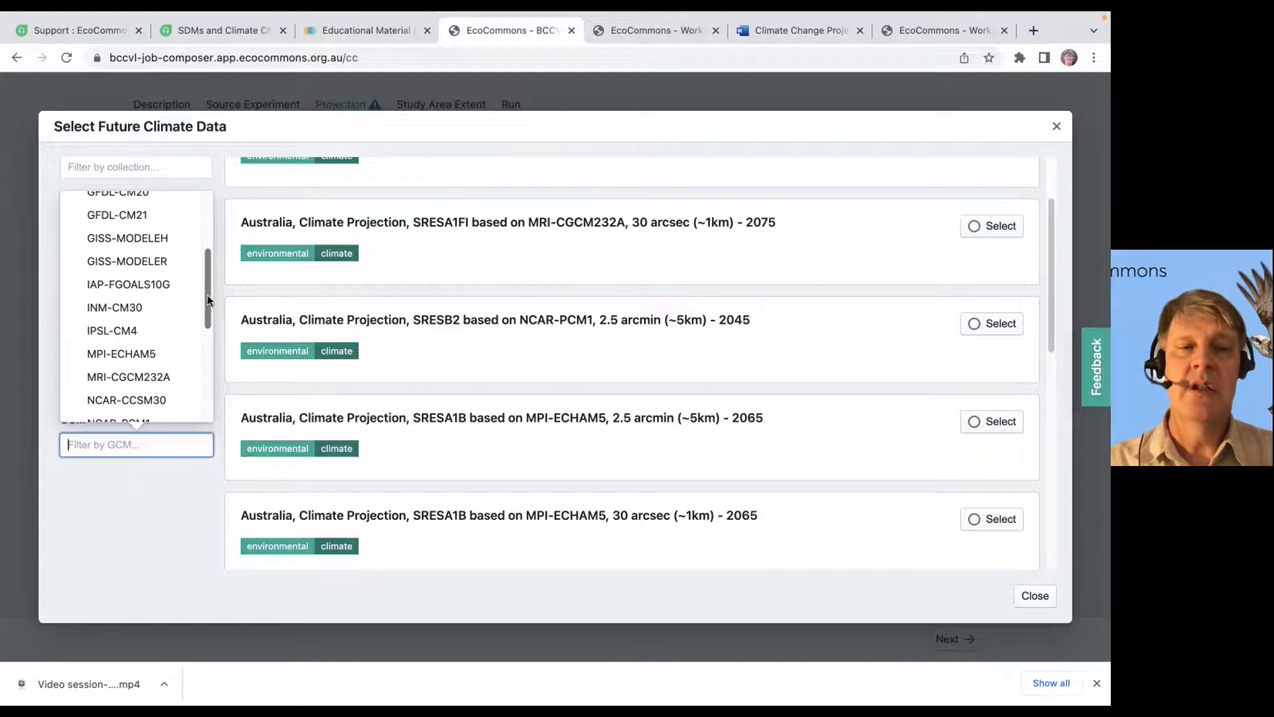
left_click_drag(208, 294, 213, 200)
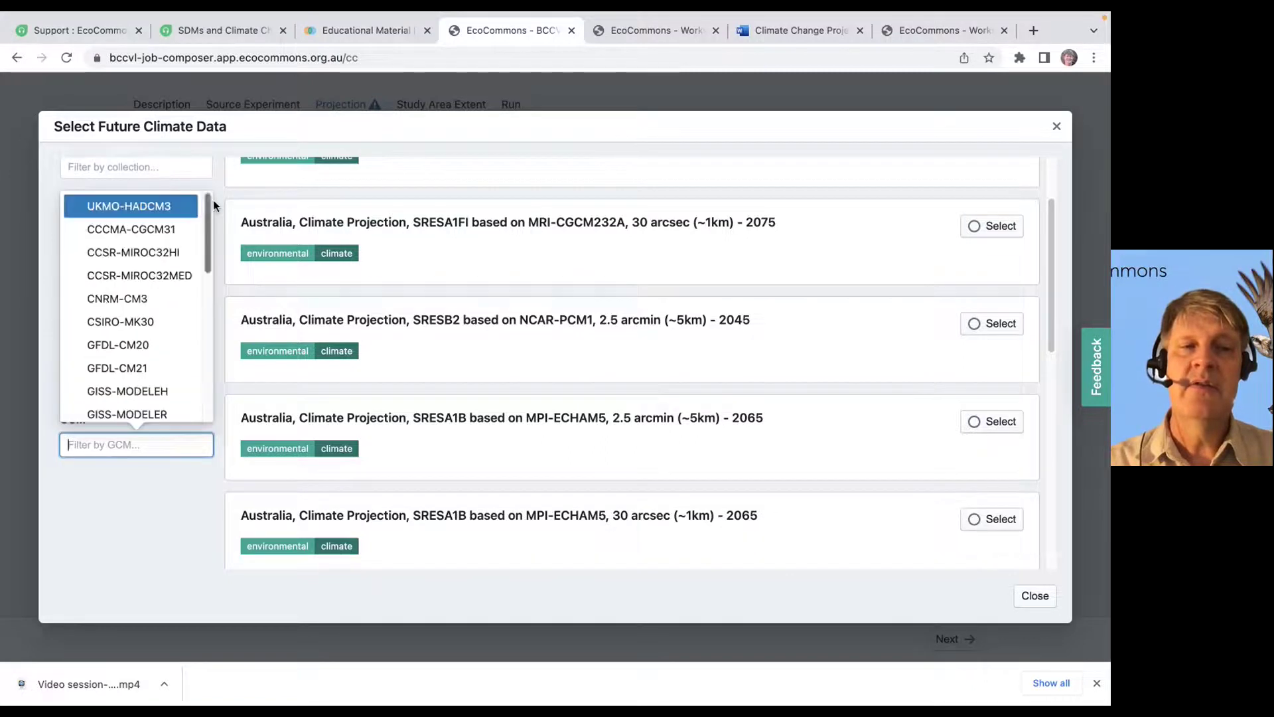
Filter to Australia current and future climate data at 30 arcsec, then select the 2075 SRESA1FI MRI-CGCM232A projection.
left_click(150, 493)
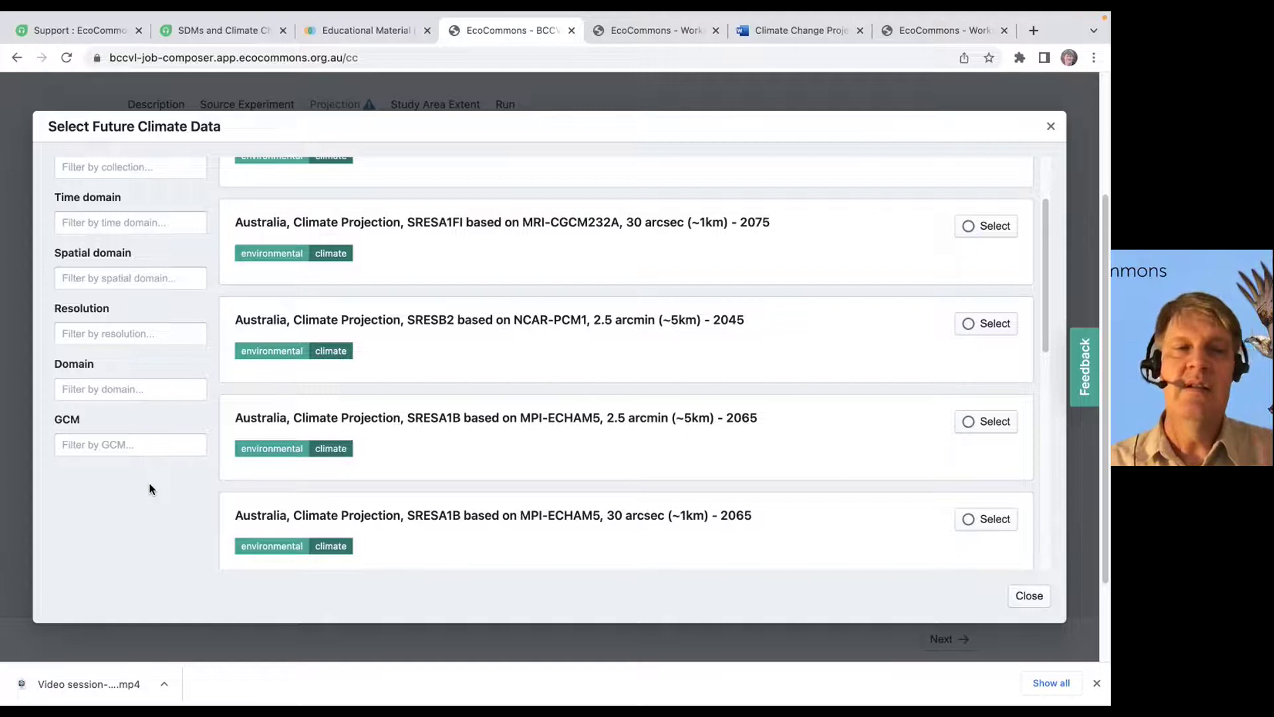
scroll(130, 398, "up", 1)
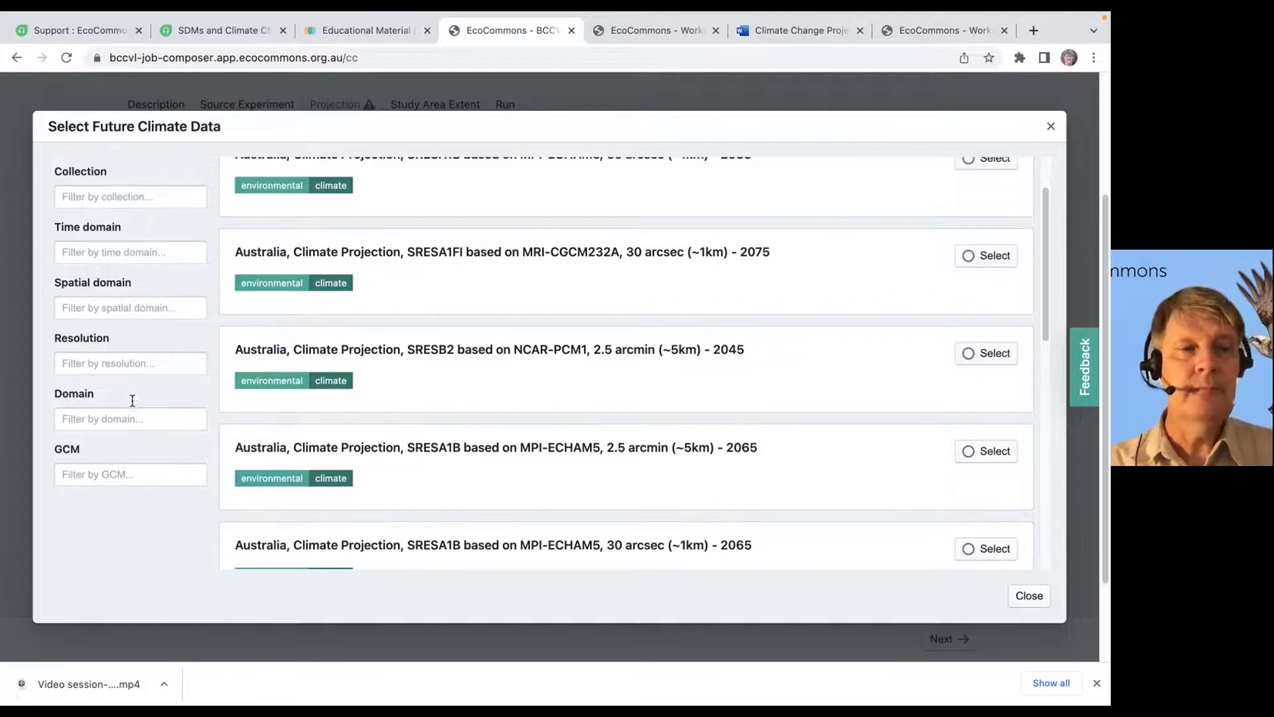
left_click(118, 199)
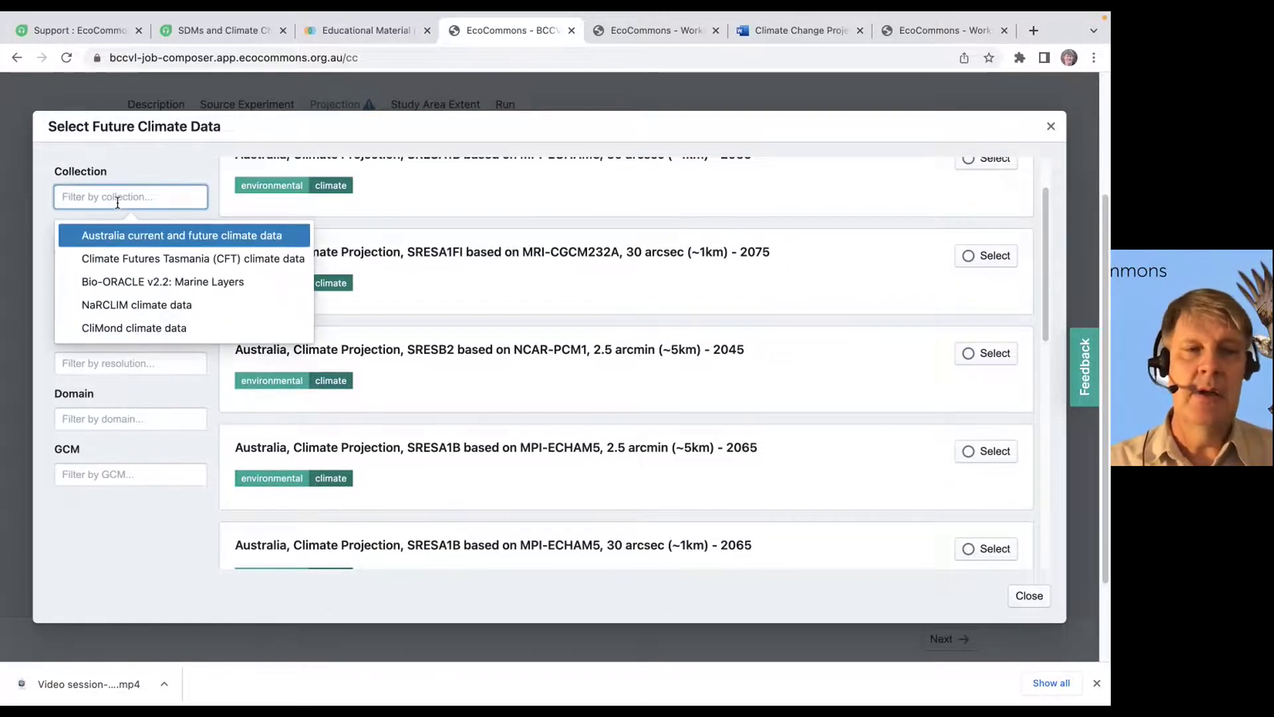
left_click(118, 237)
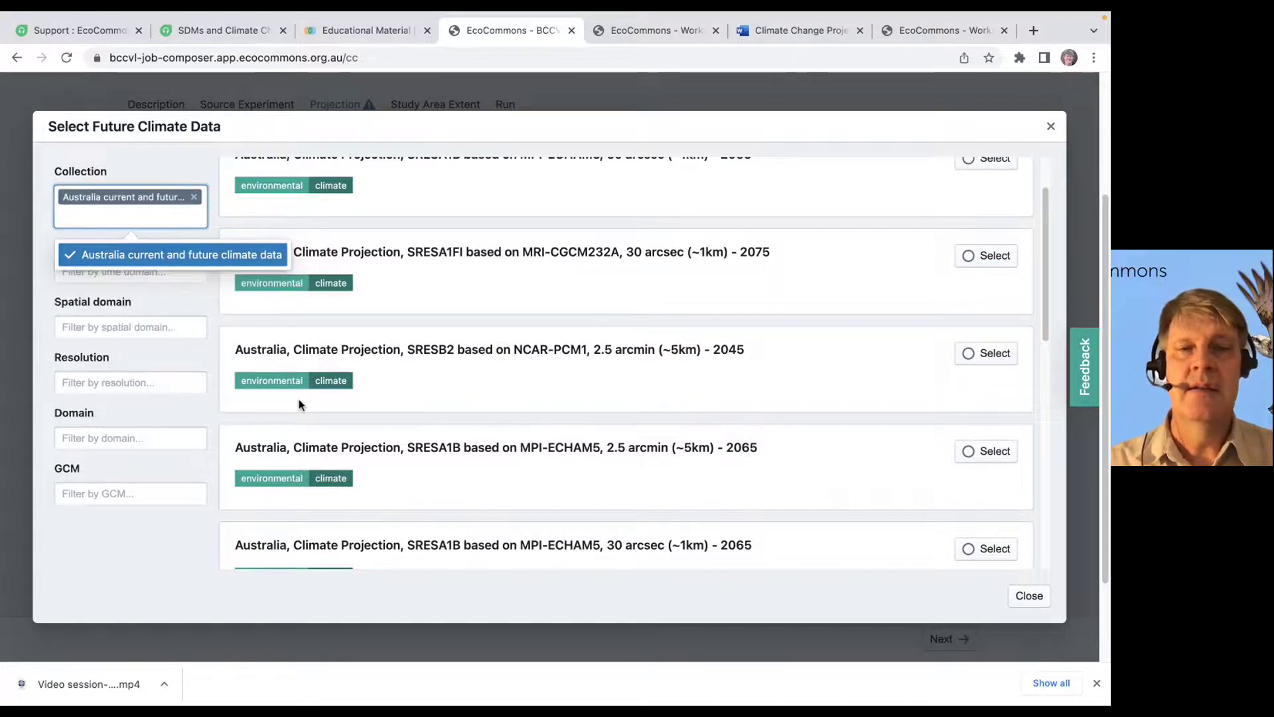
left_click(127, 384)
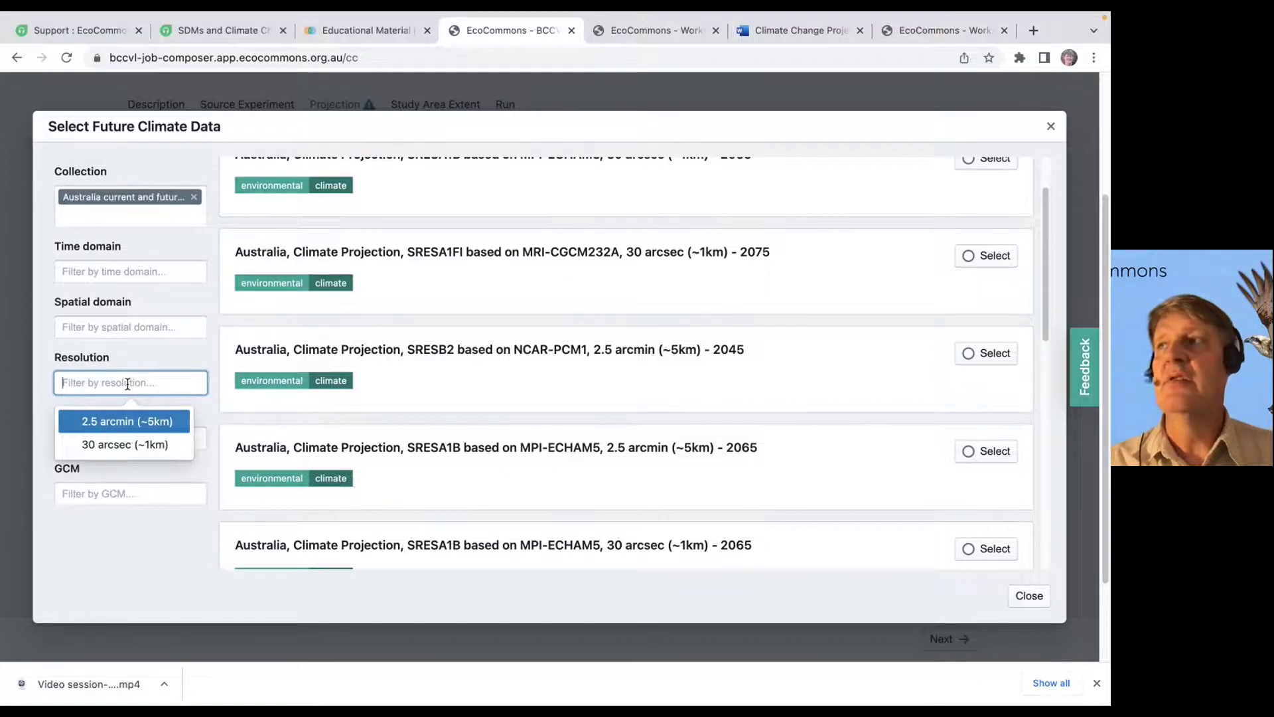
left_click(128, 444)
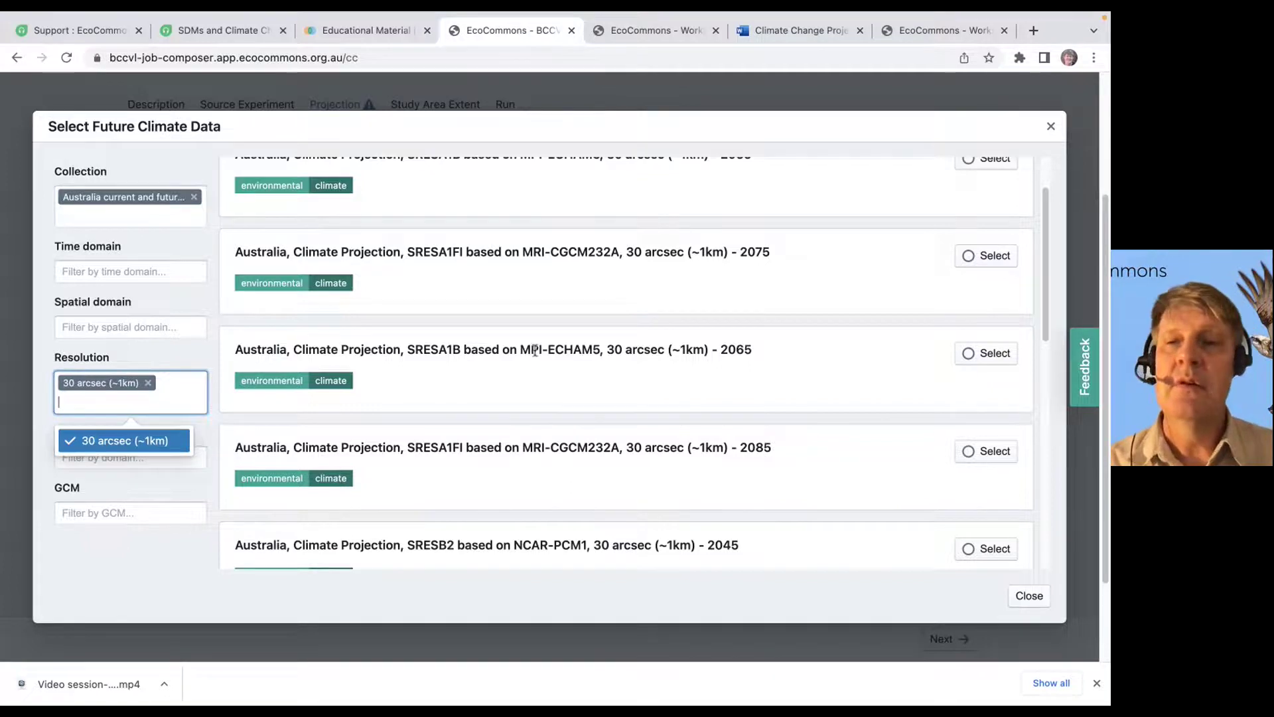
left_click_drag(1045, 251, 1046, 241)
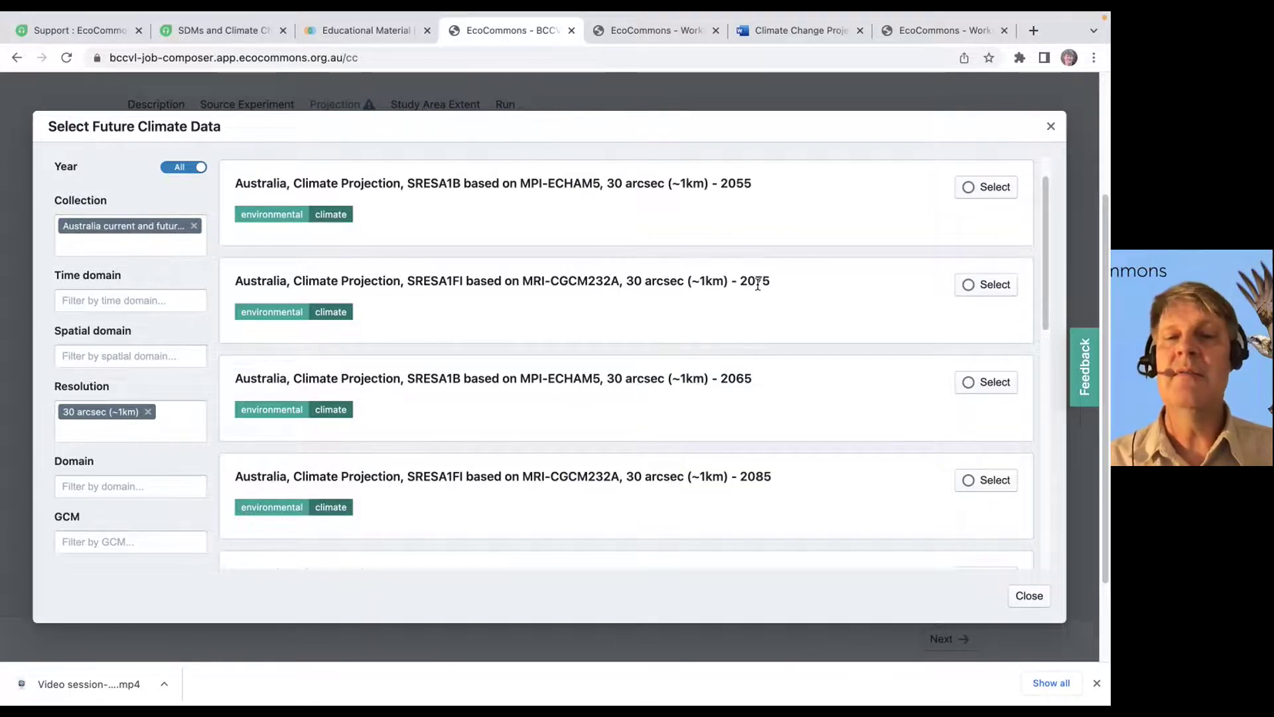
left_click(999, 287)
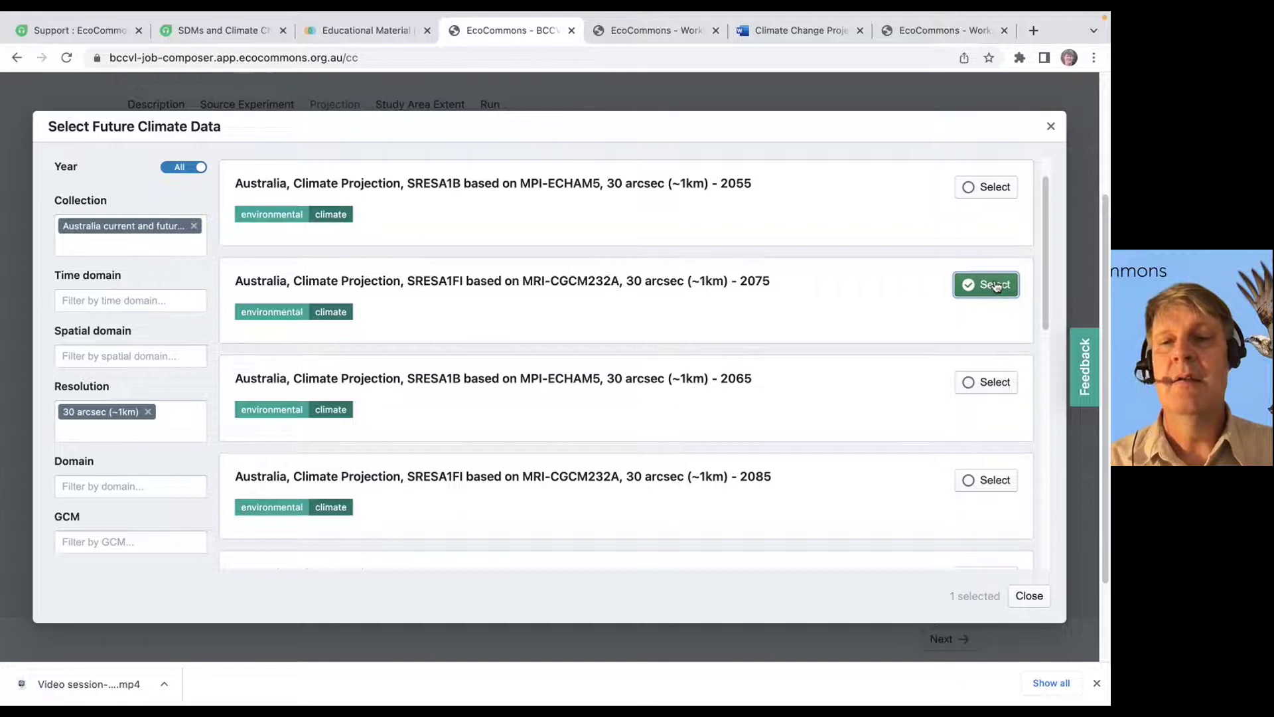
Confirm the dataset choice, check the Study Area Extent map, and proceed to the Run step.
left_click(1030, 594)
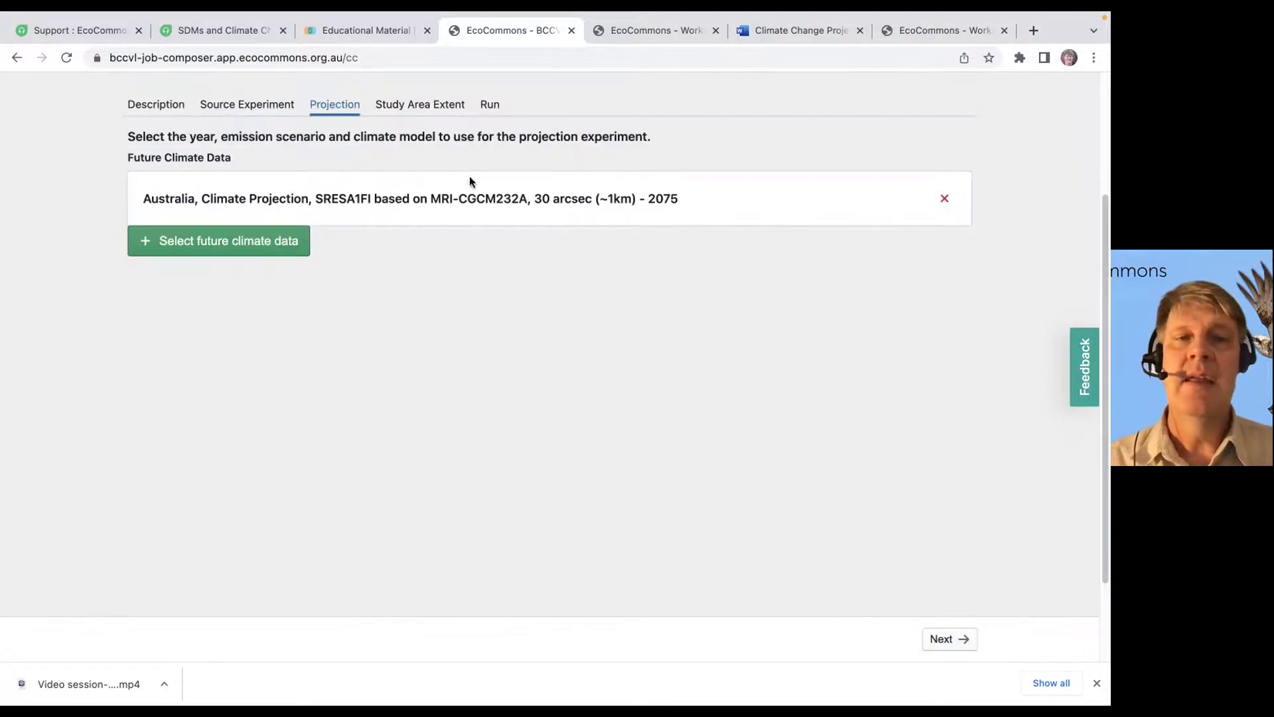
left_click(419, 110)
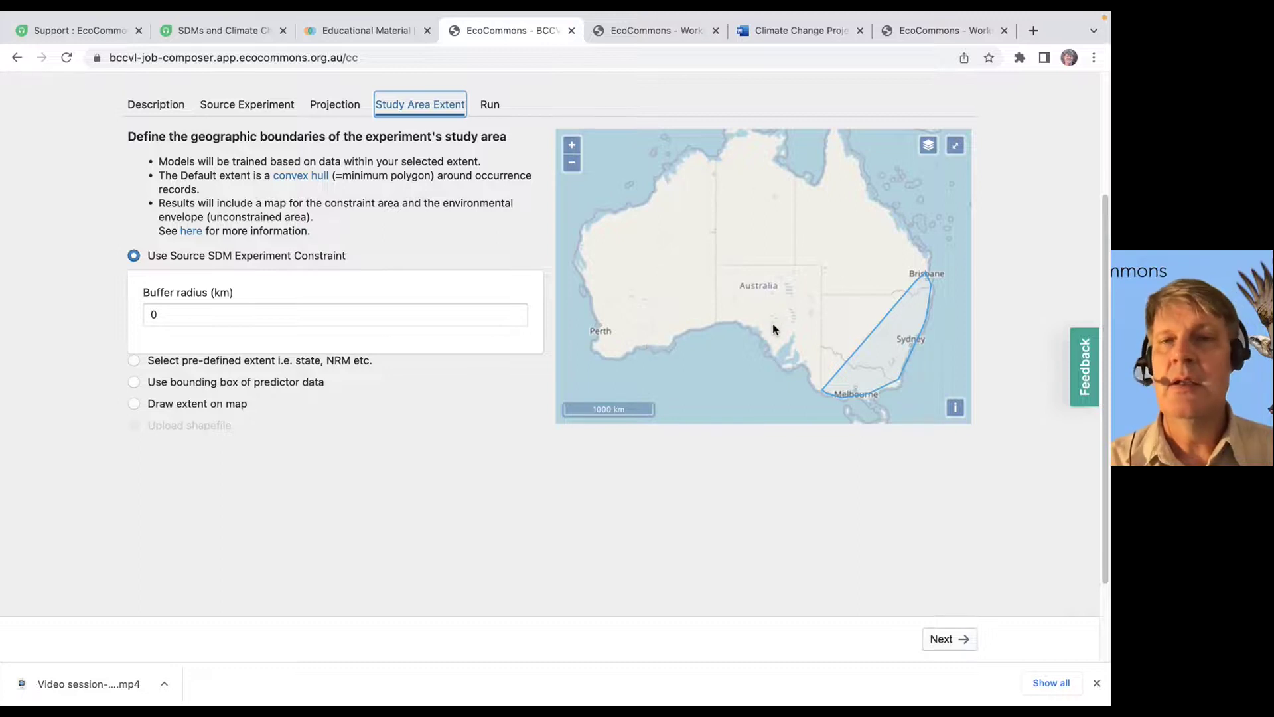
scroll(772, 324, "up", 2)
scroll(874, 499, "down", 3)
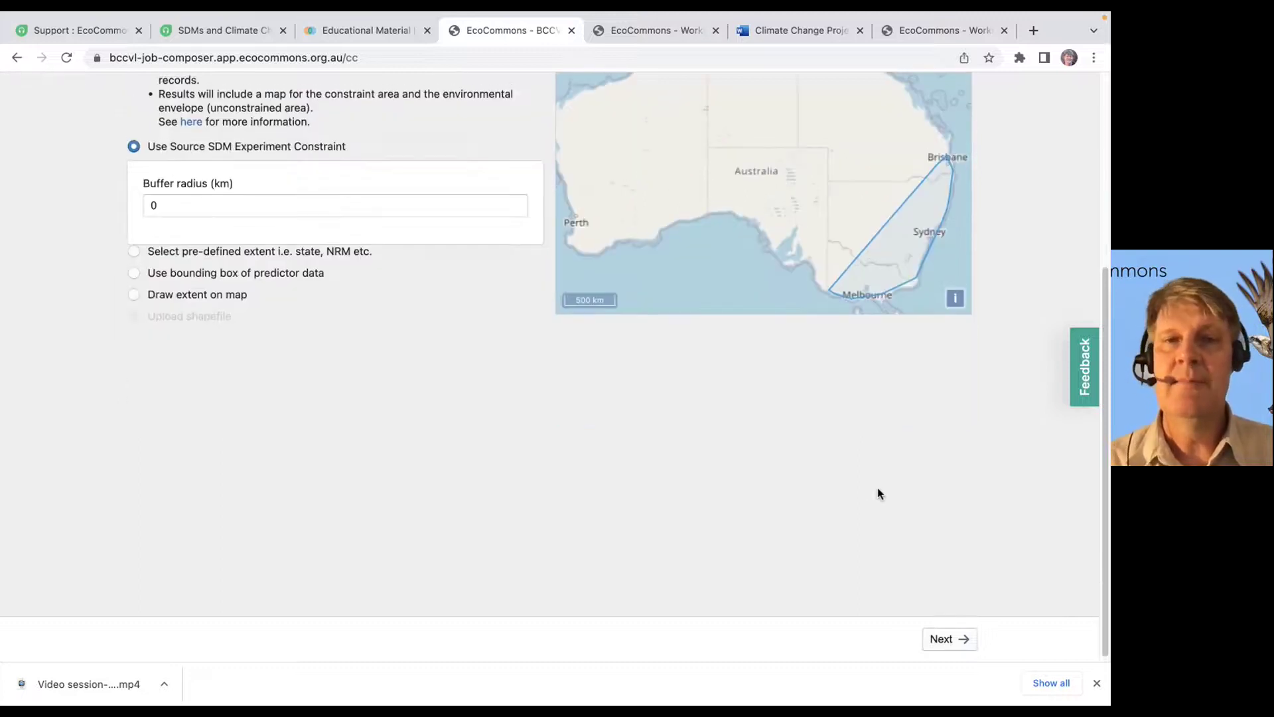
scroll(878, 493, "up", 8)
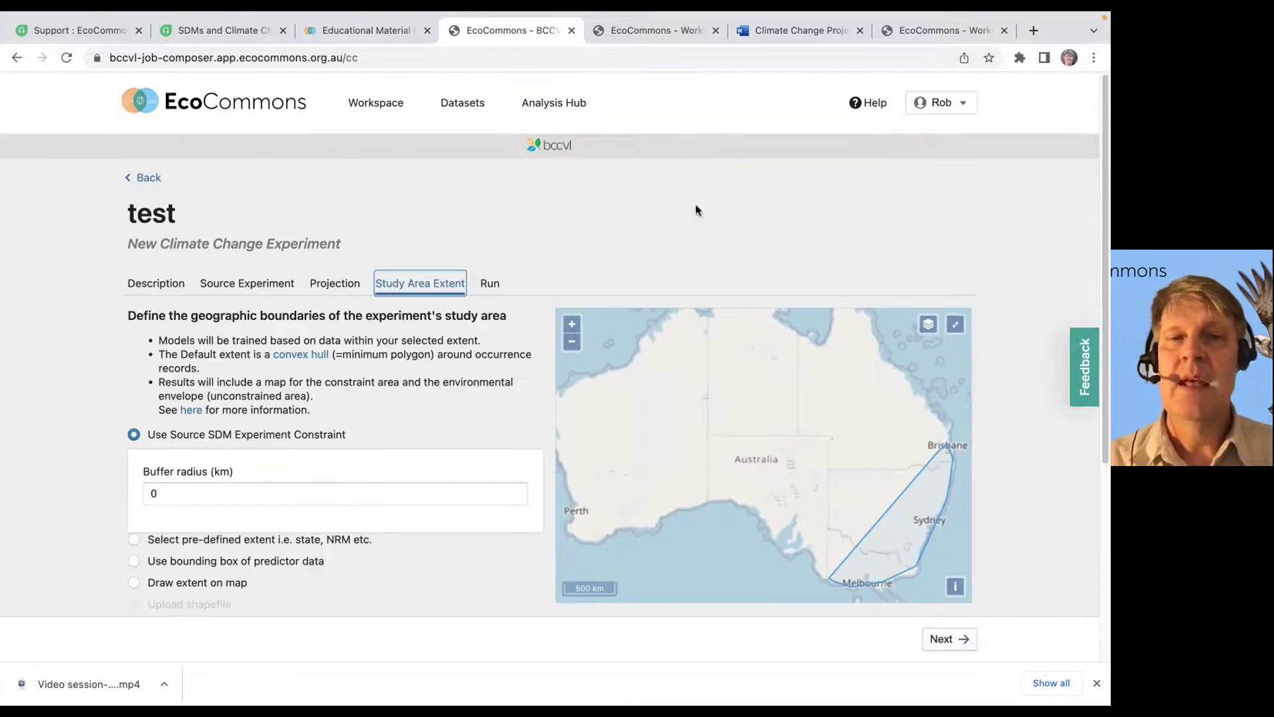
left_click(488, 285)
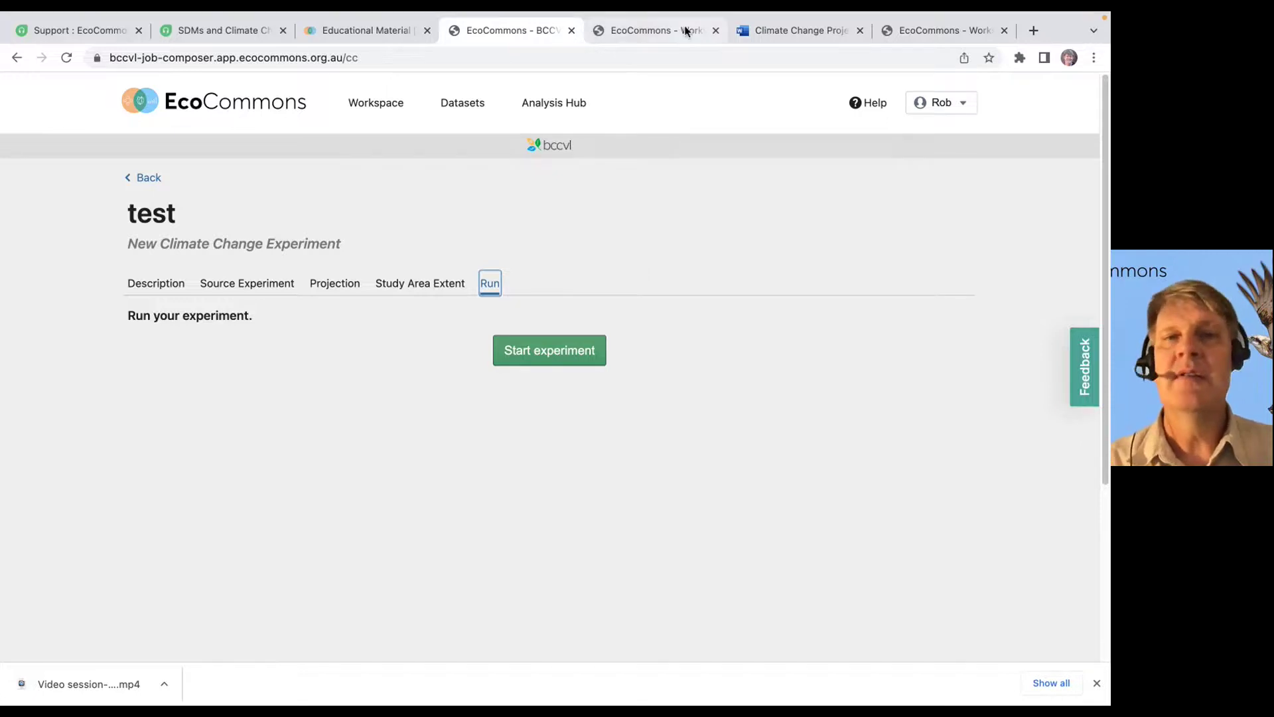
Switch to the cc base test-Maxent results showing current habitat suitability for Ninox strenua.
left_click(662, 29)
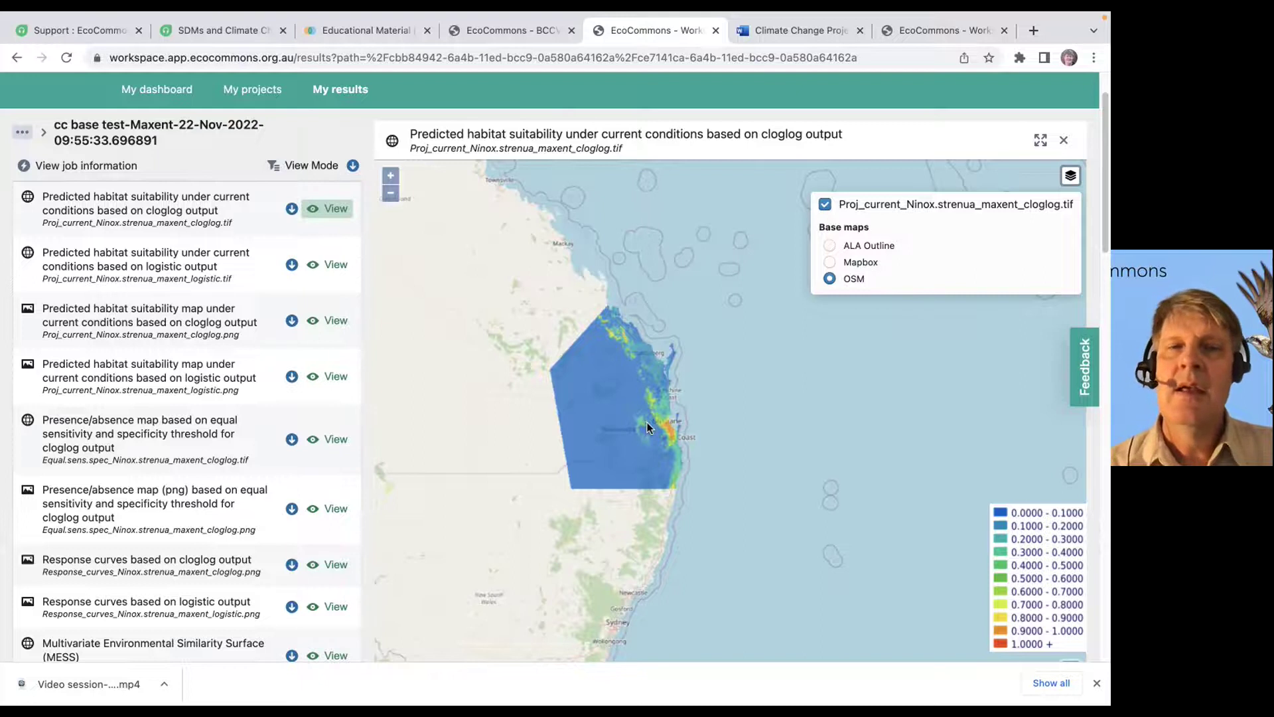
Open the 2085 SRESA1FI MRI-CGCM232A results and view the change in probability map.
left_click(934, 25)
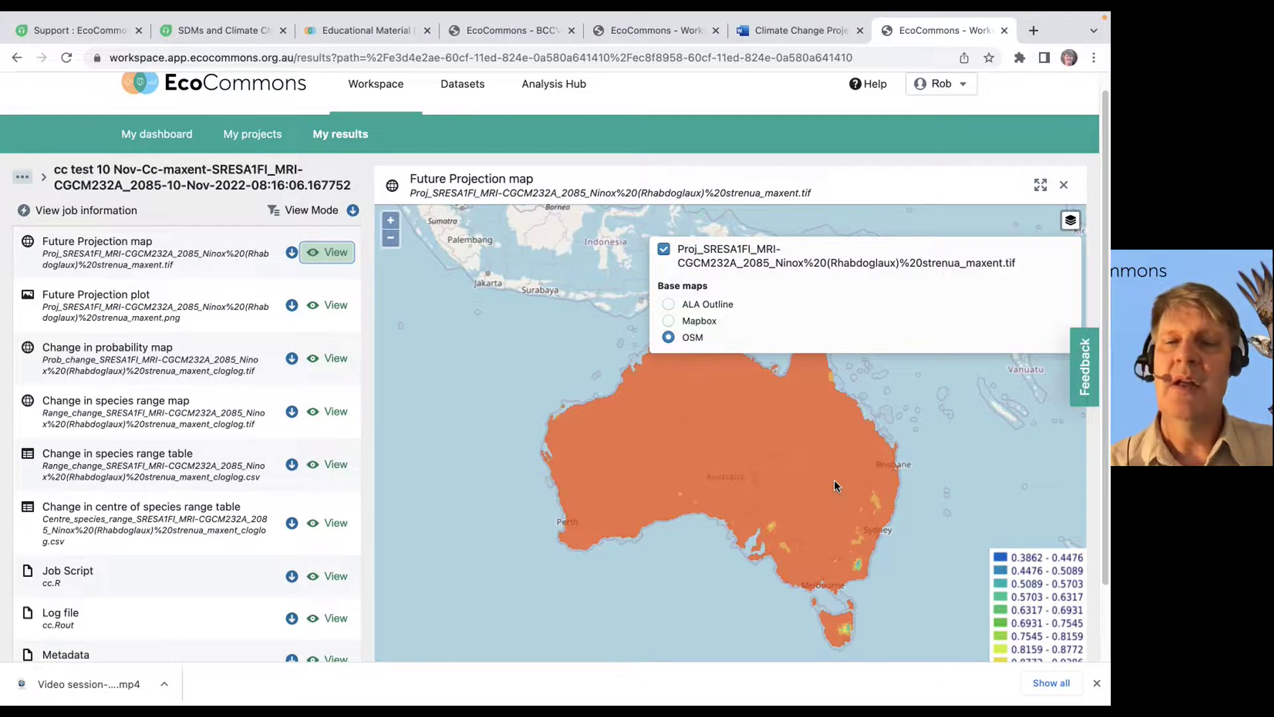
left_click(336, 360)
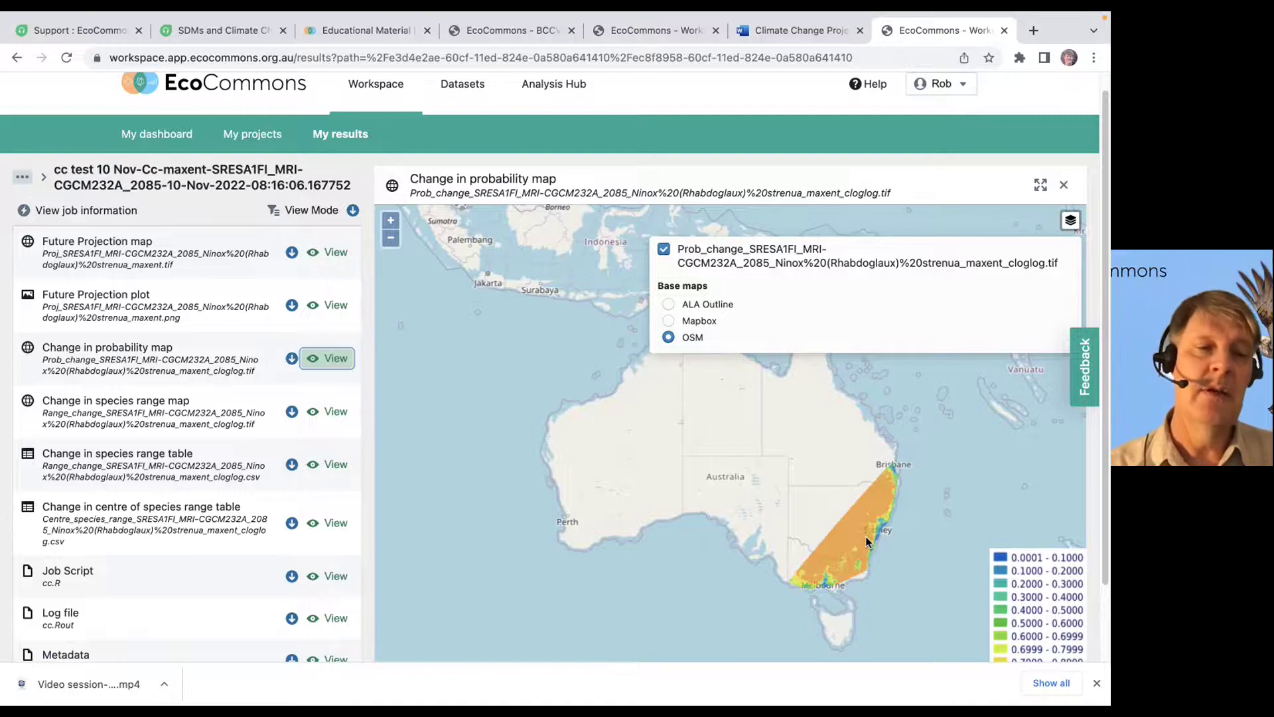
Read the cc.R job script, then return to the 'test' experiment's Run step.
left_click(333, 577)
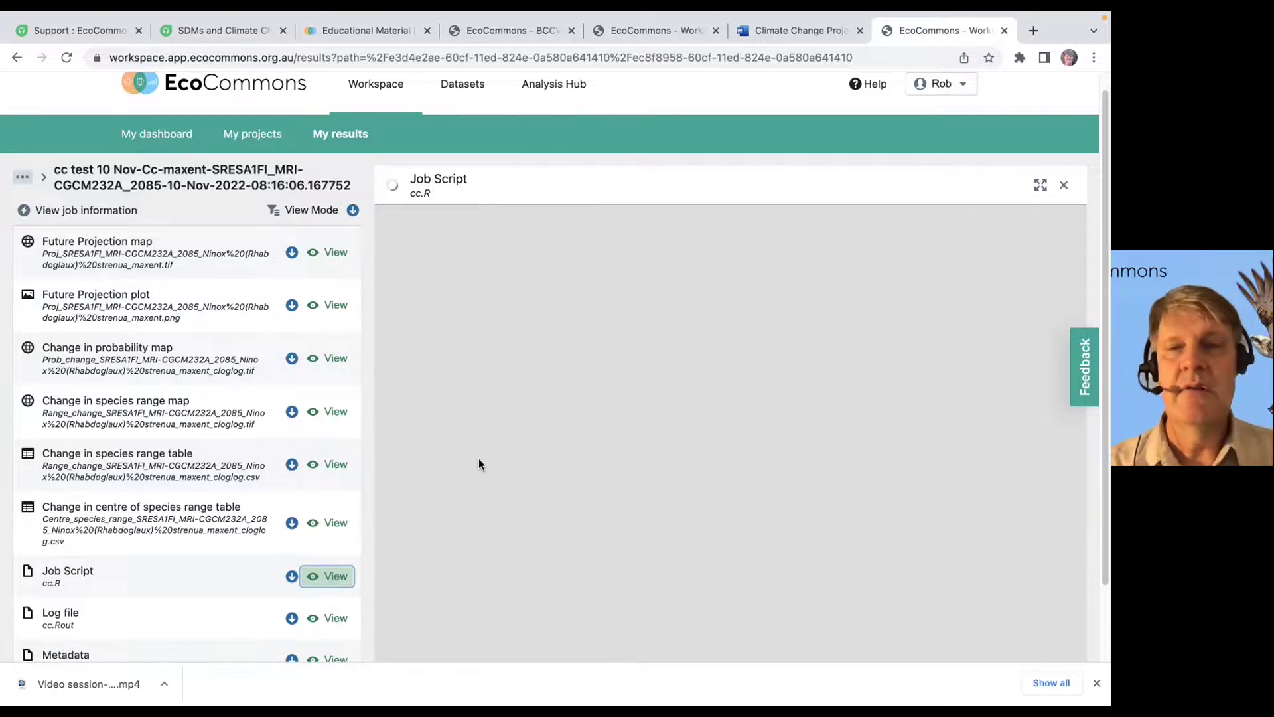
scroll(479, 458, "down", 3)
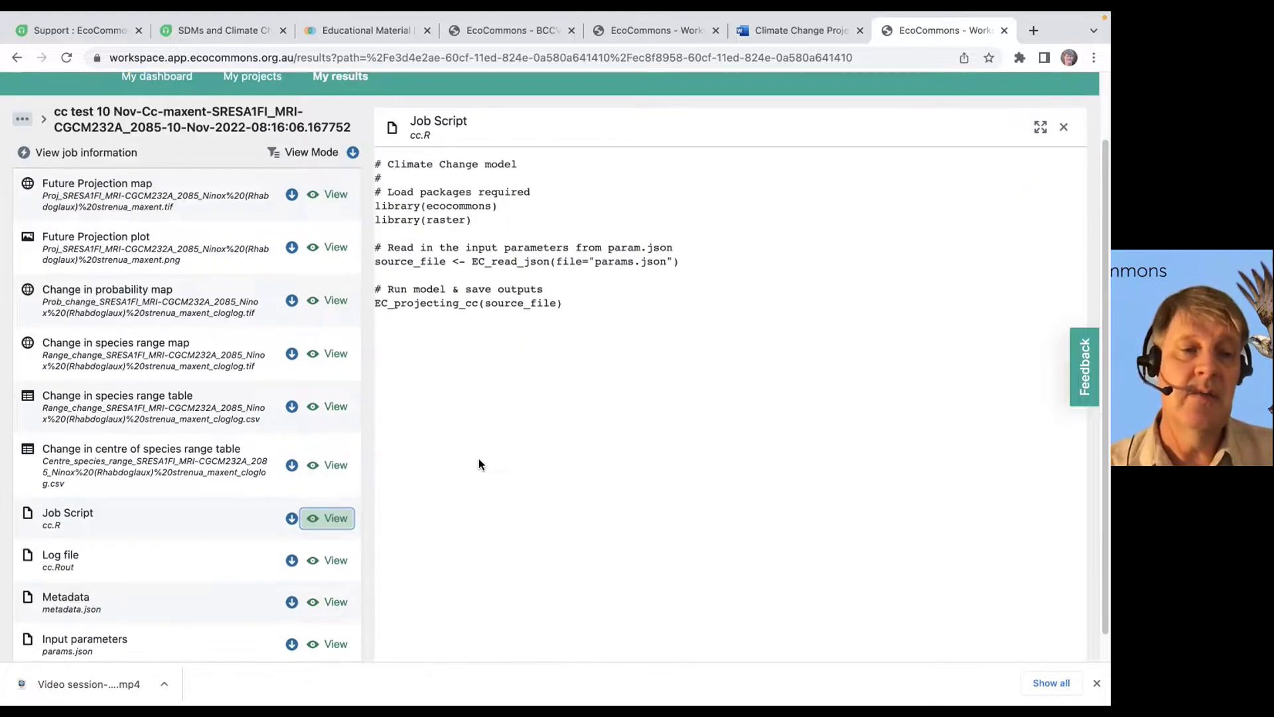
scroll(292, 496, "up", 3)
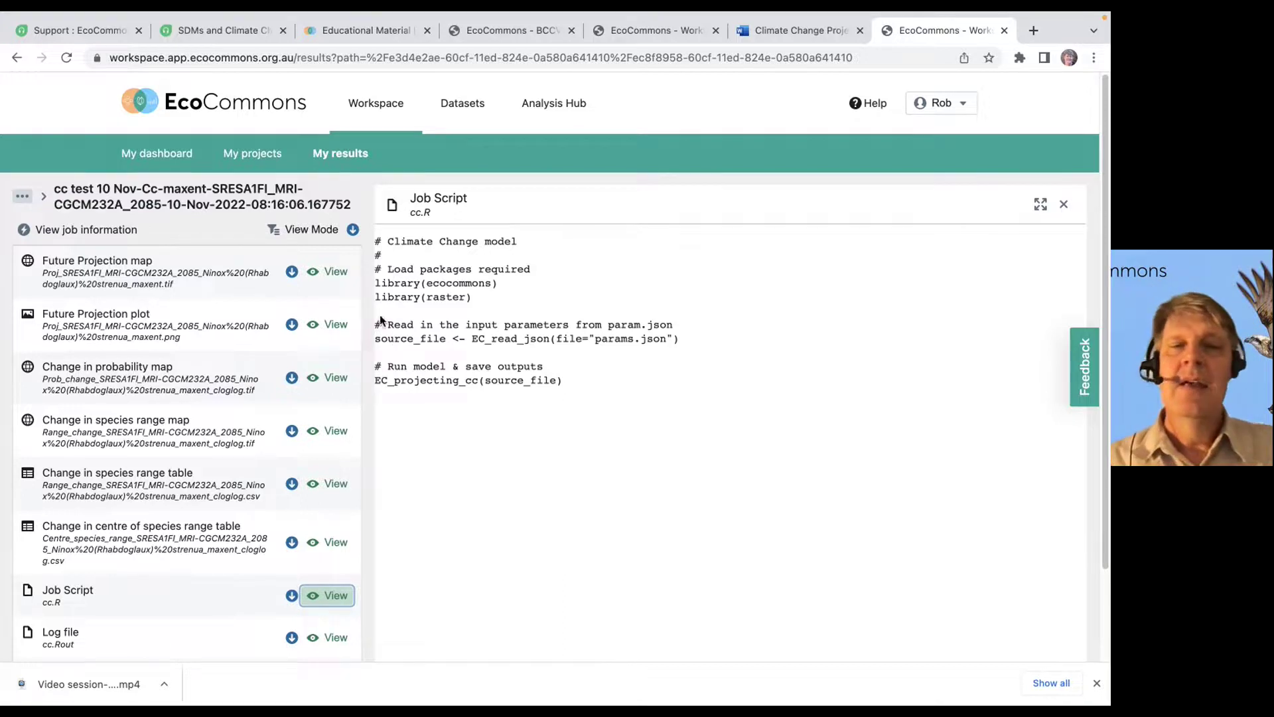
left_click(635, 30)
left_click(511, 31)
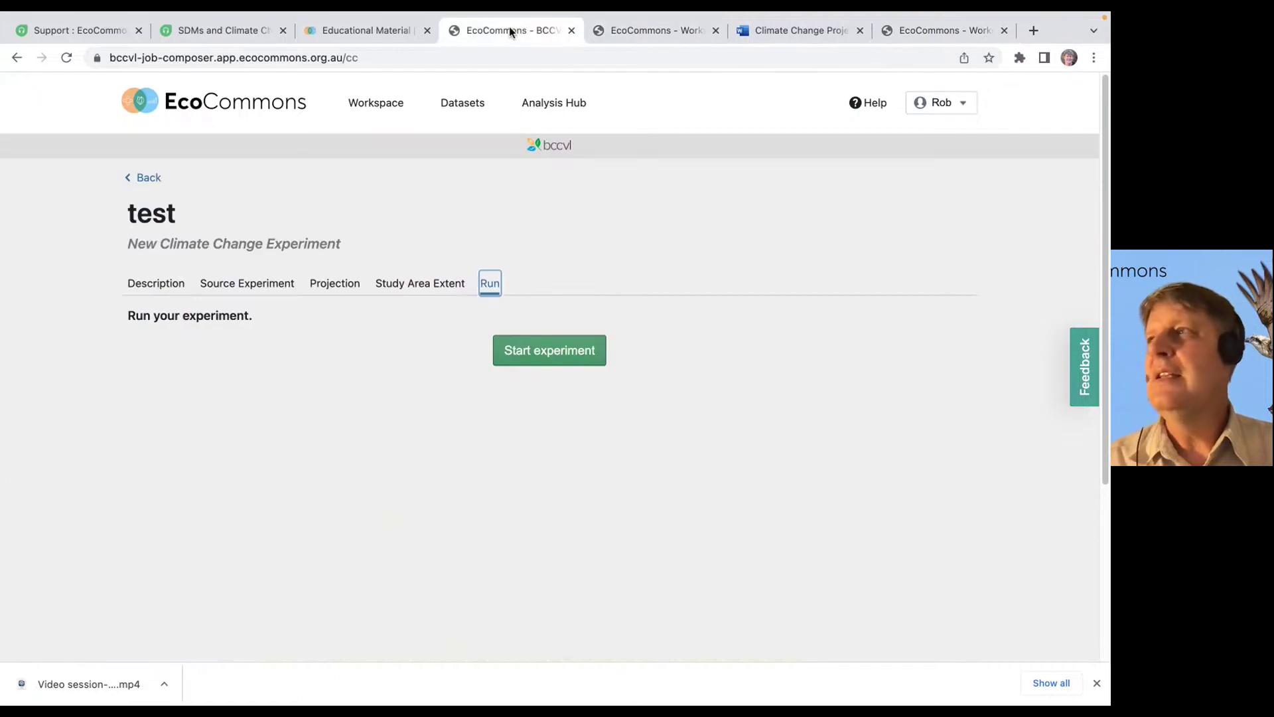
Bring up the EcoCommons Support home page and scroll through it.
left_click(91, 34)
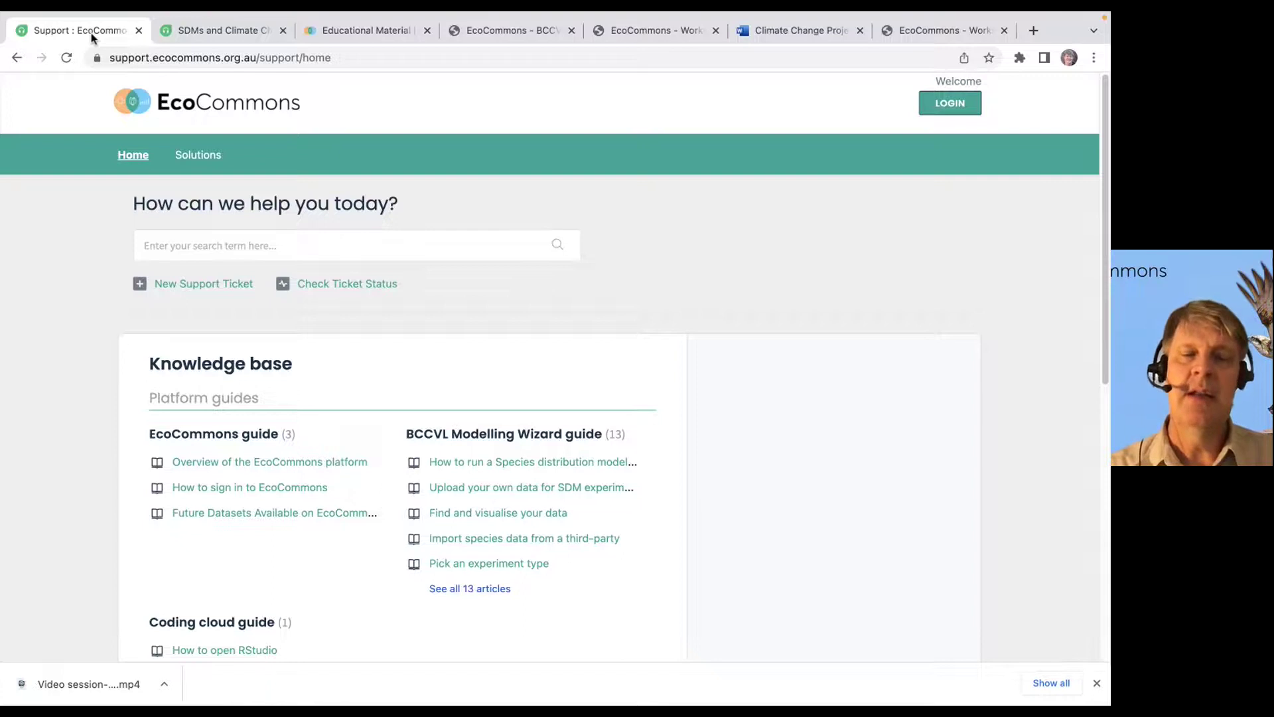
scroll(296, 332, "down", 4)
scroll(296, 332, "up", 3)
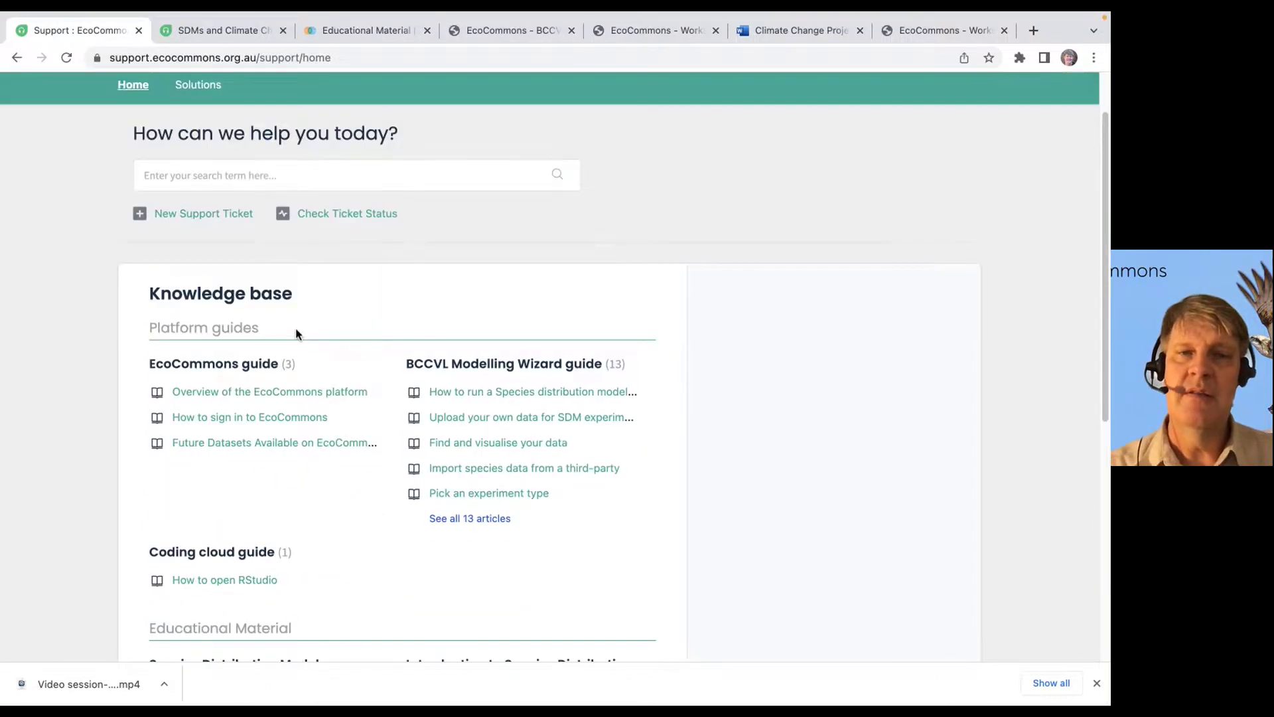
scroll(296, 327, "up", 2)
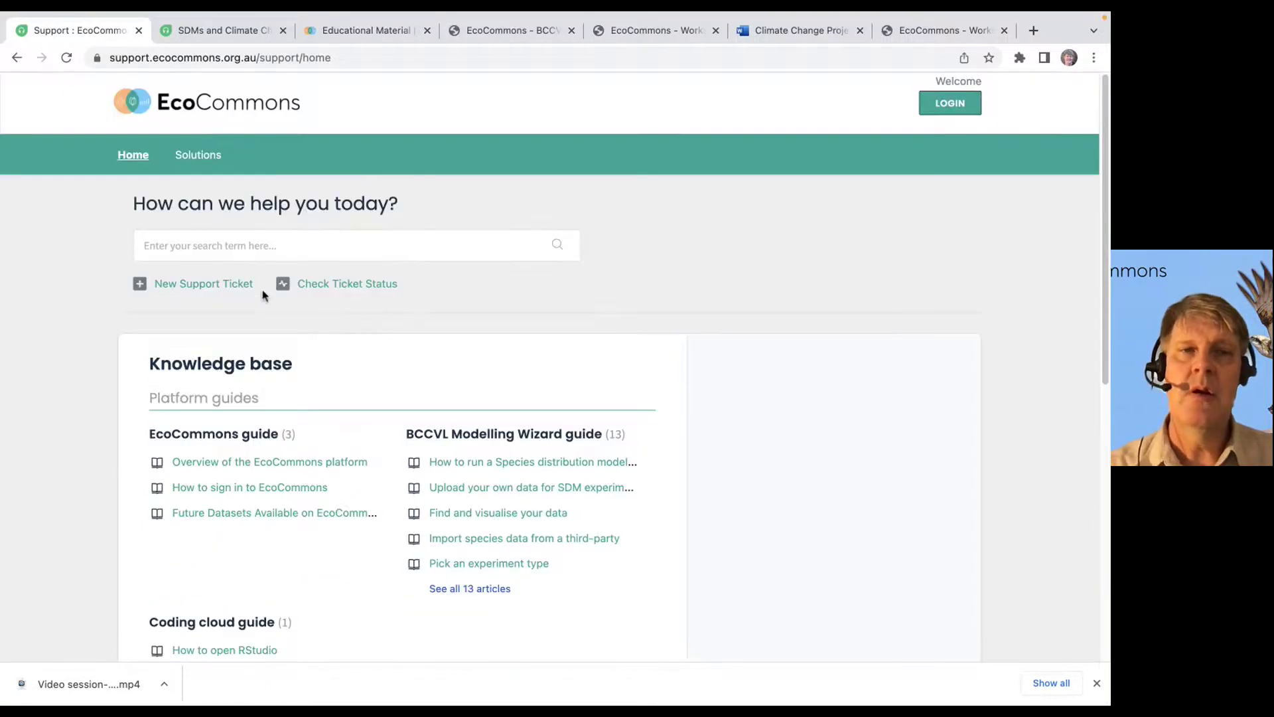
Read the 'SDMs and Climate Change Projections' article down to the RCP 8.5, 6, 4.5 and 2.6 summary chart.
left_click(223, 30)
scroll(367, 345, "up", 10)
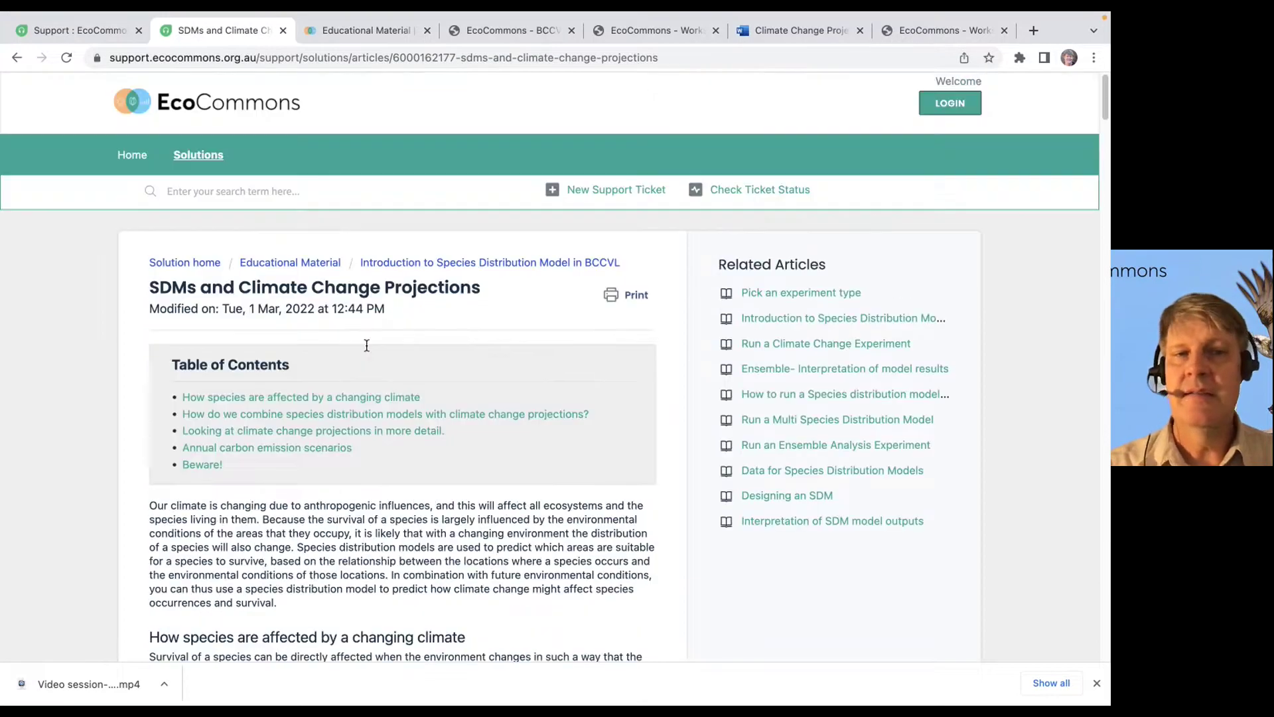
scroll(399, 387, "down", 20)
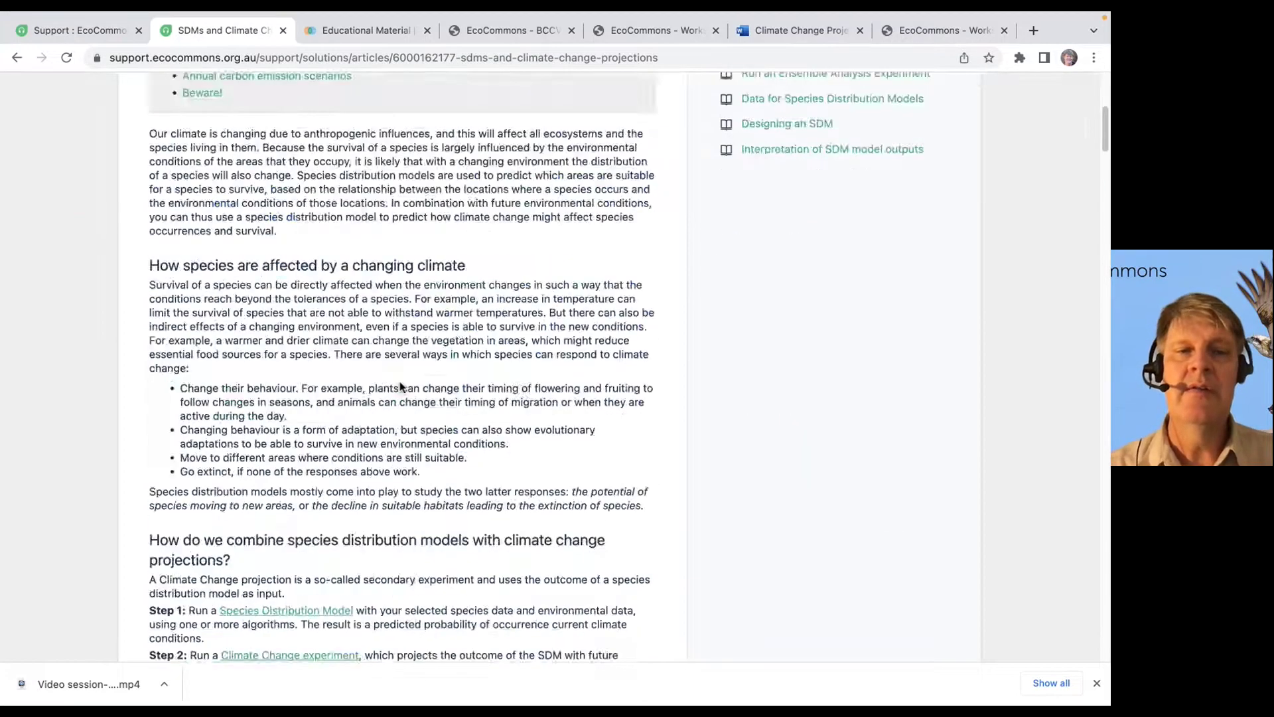
scroll(400, 387, "down", 20)
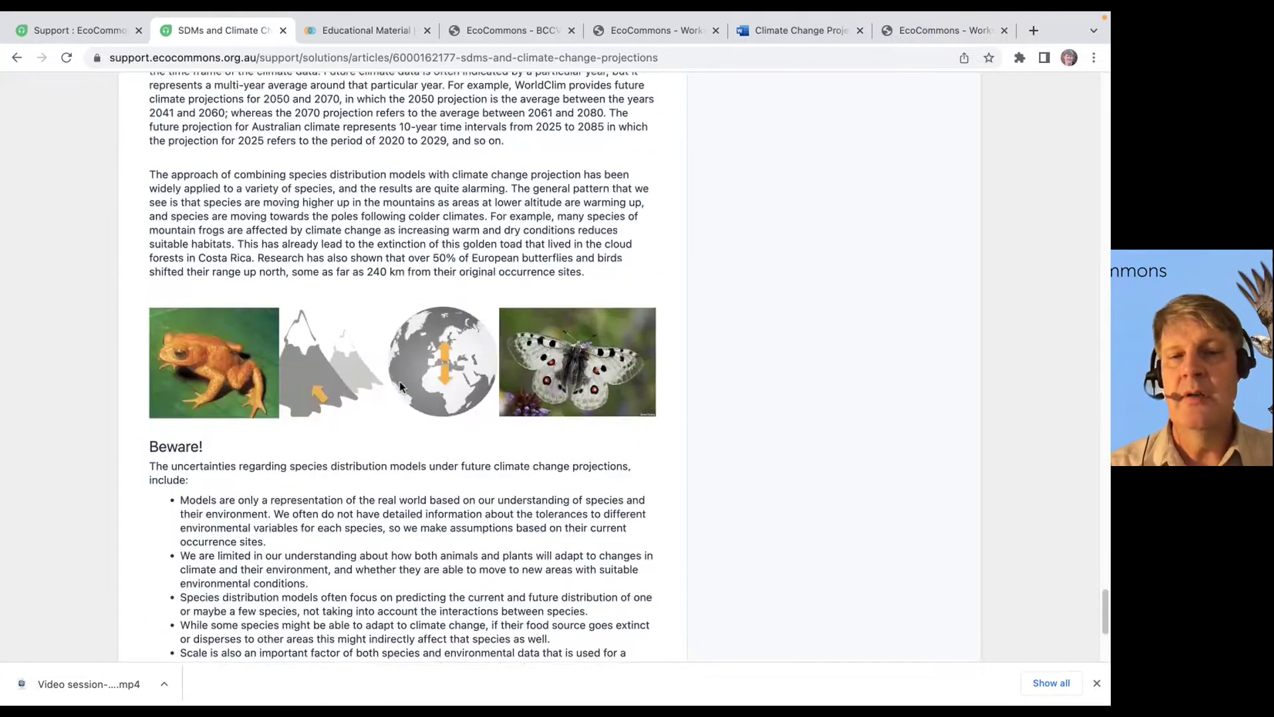
scroll(400, 381, "down", 3)
scroll(397, 266, "up", 10)
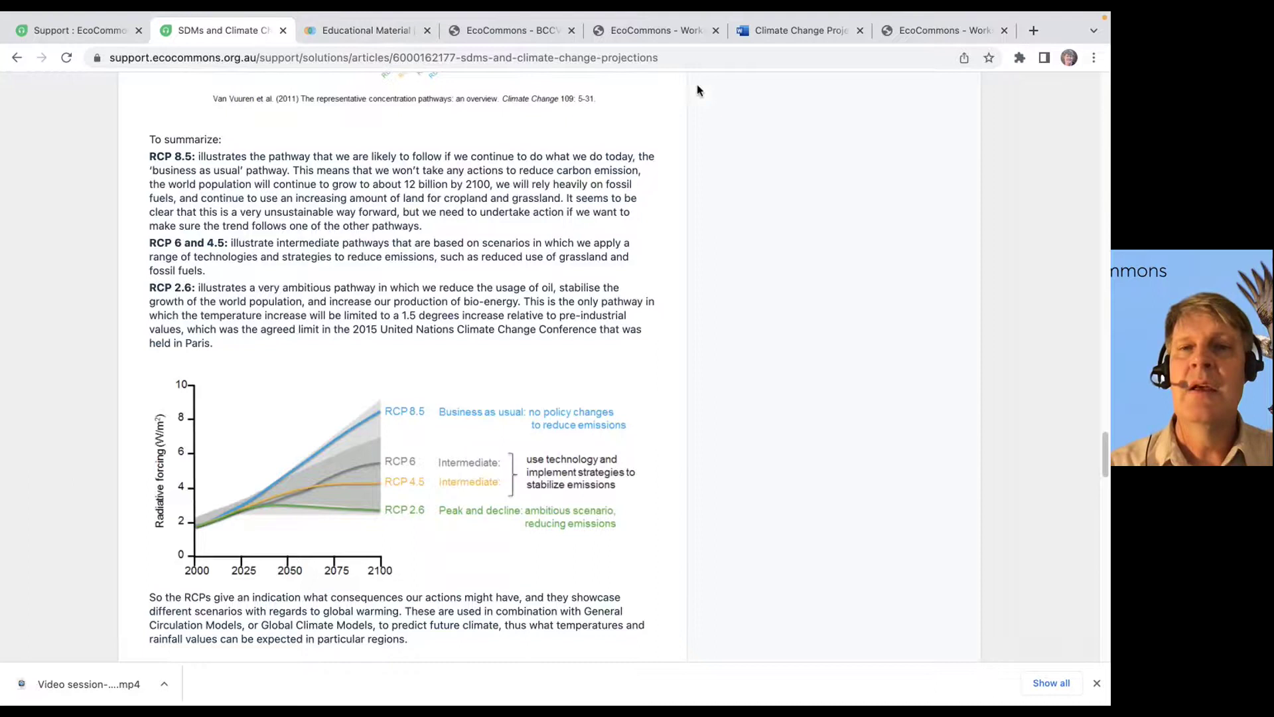
Review the 'Climate Change Projection Datasets' document past the Emission Scenarios and GCM tables to the datasets table.
left_click(772, 30)
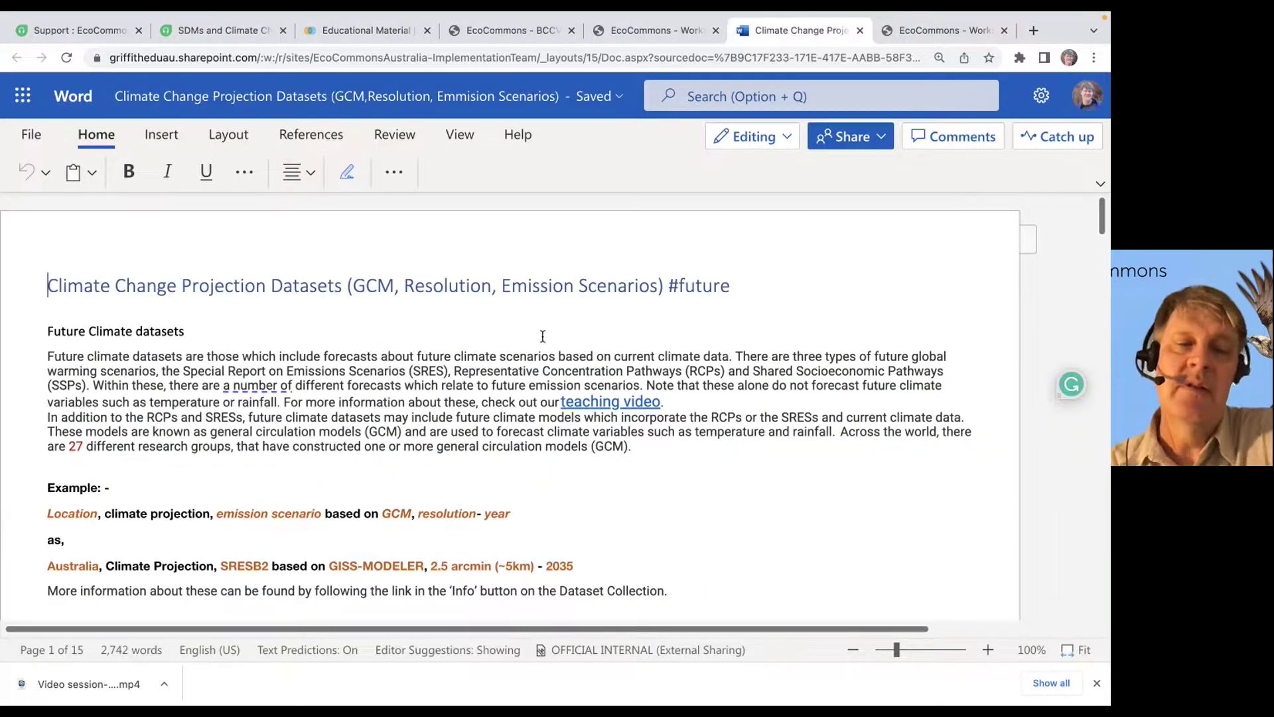
scroll(554, 362, "down", 3)
scroll(554, 362, "down", 5)
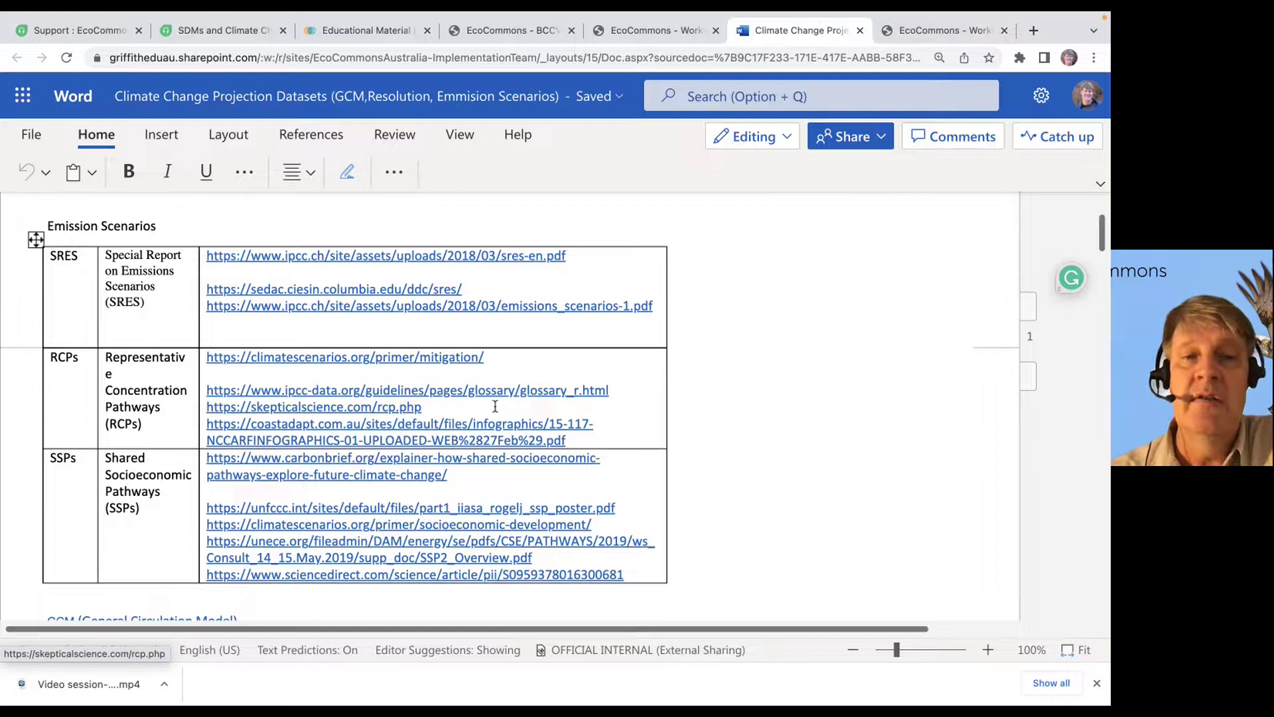
scroll(740, 422, "down", 5)
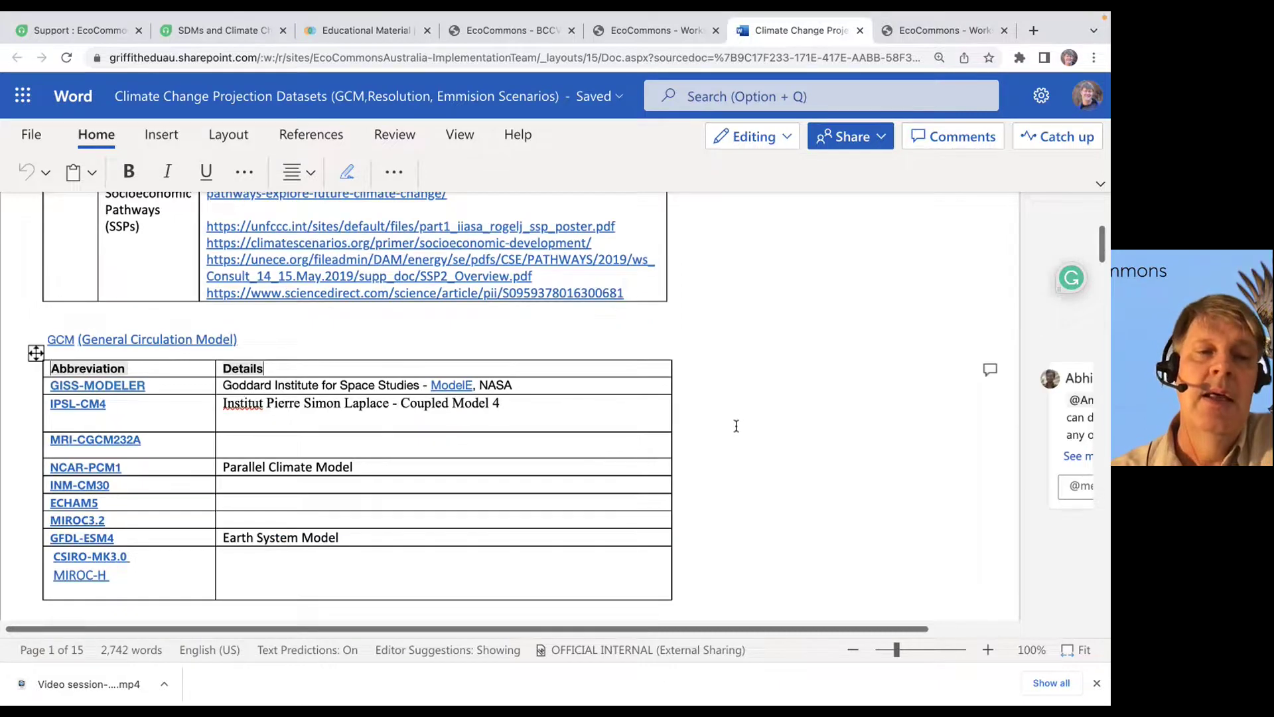
scroll(736, 426, "down", 1)
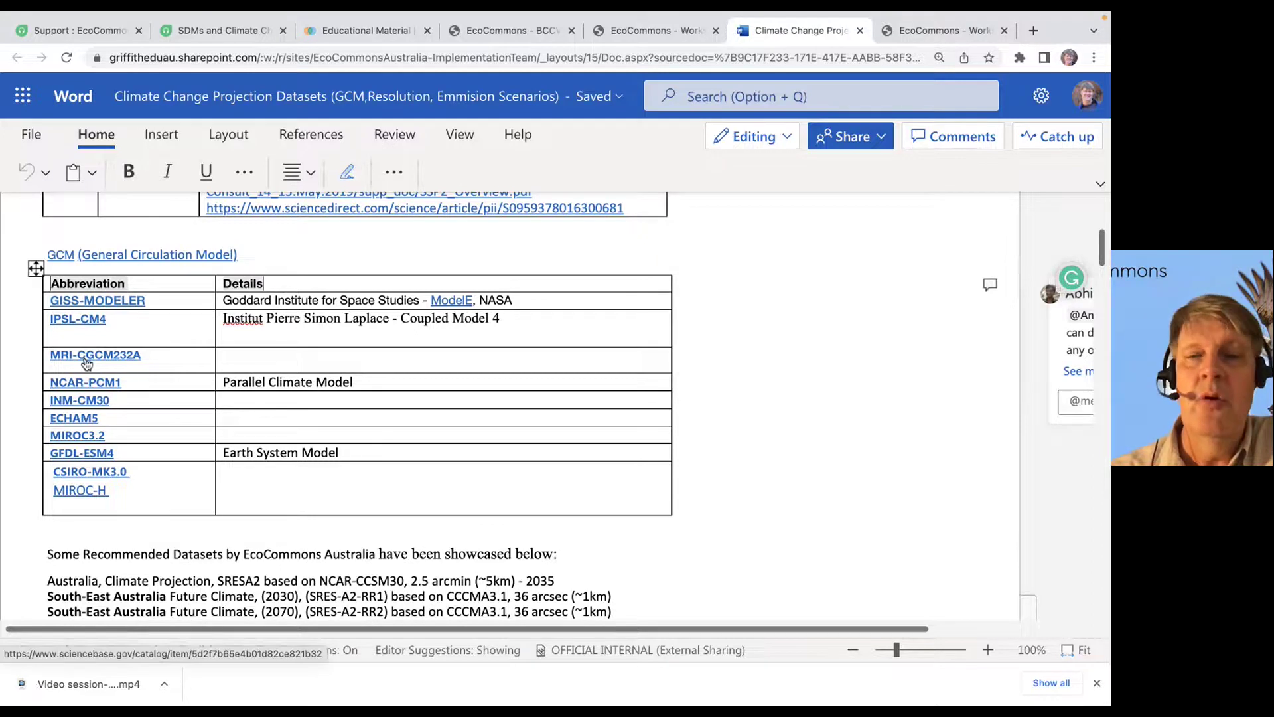
scroll(441, 401, "down", 10)
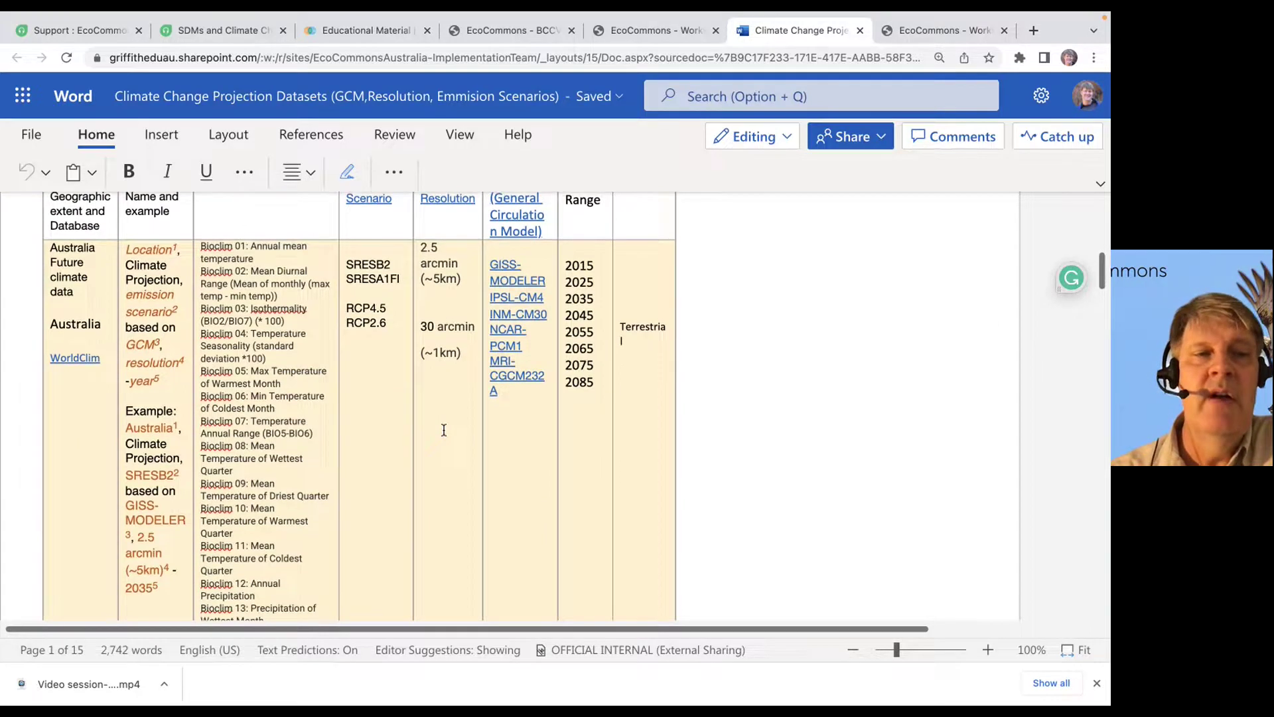
scroll(441, 429, "up", 2)
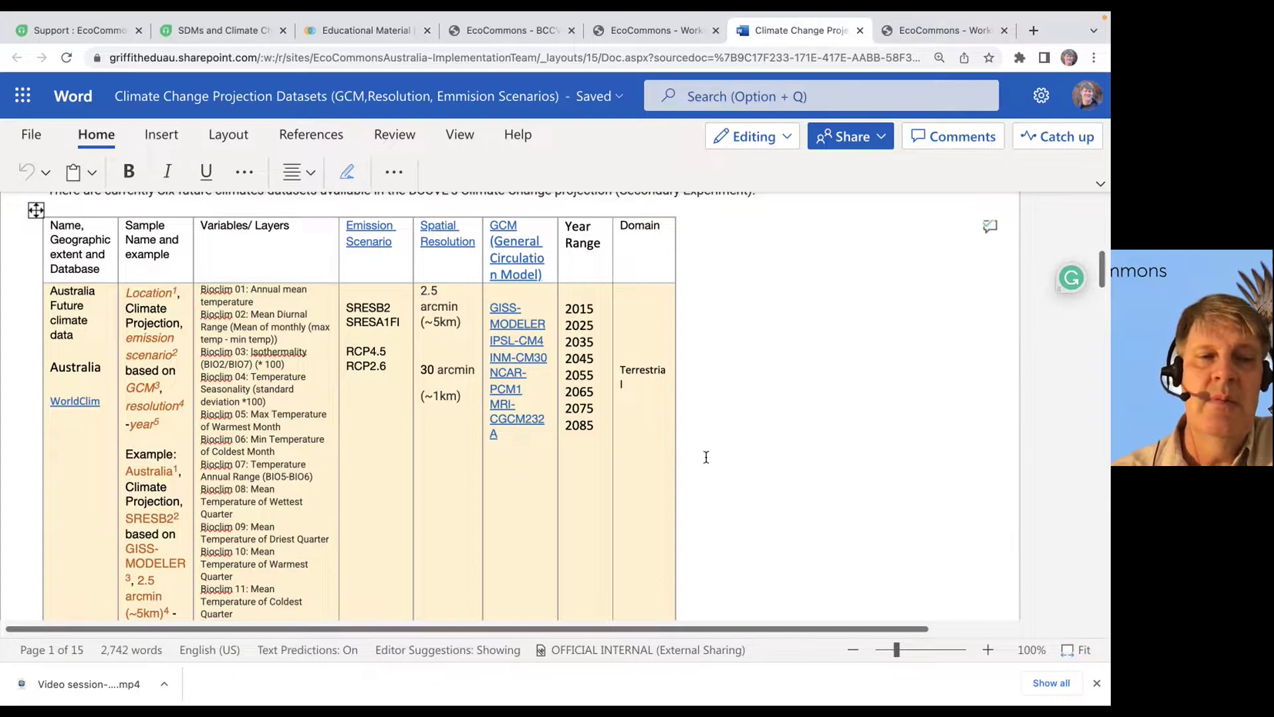
scroll(611, 458, "down", 4)
scroll(595, 446, "up", 5)
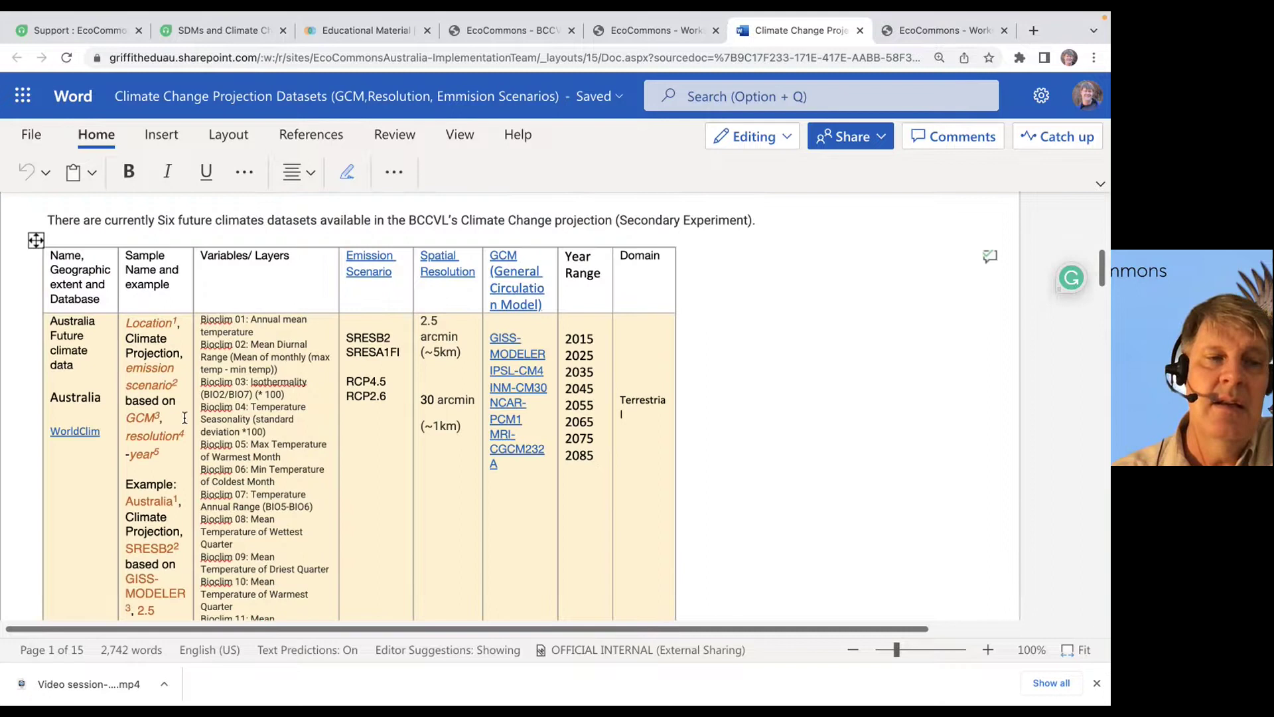
scroll(674, 420, "down", 10)
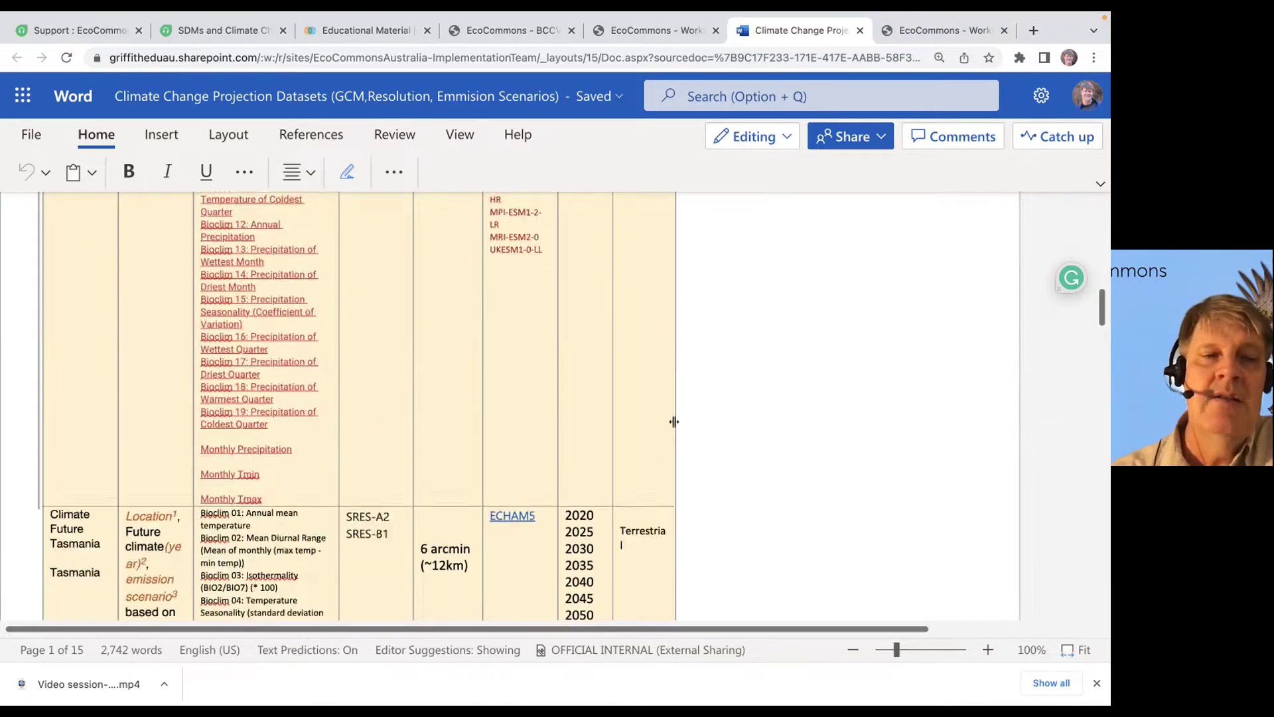
scroll(673, 422, "down", 5)
scroll(674, 422, "down", 5)
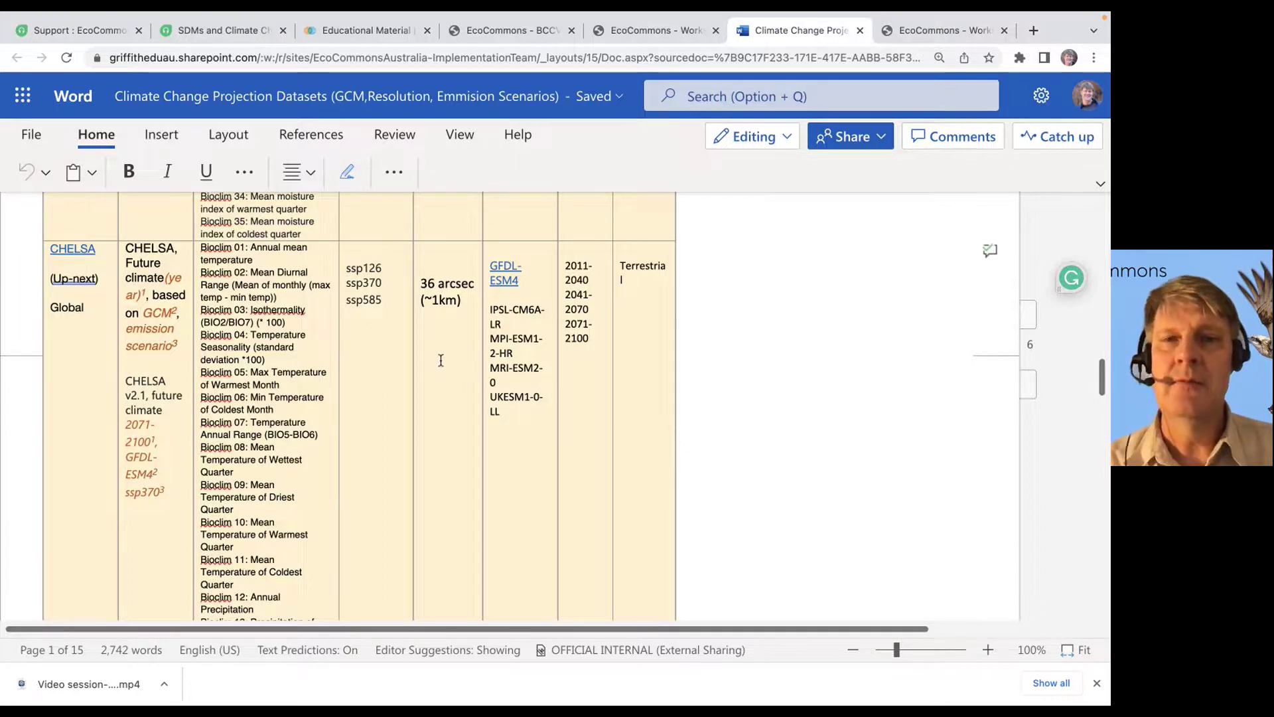
scroll(441, 359, "up", 1)
scroll(440, 360, "up", 10)
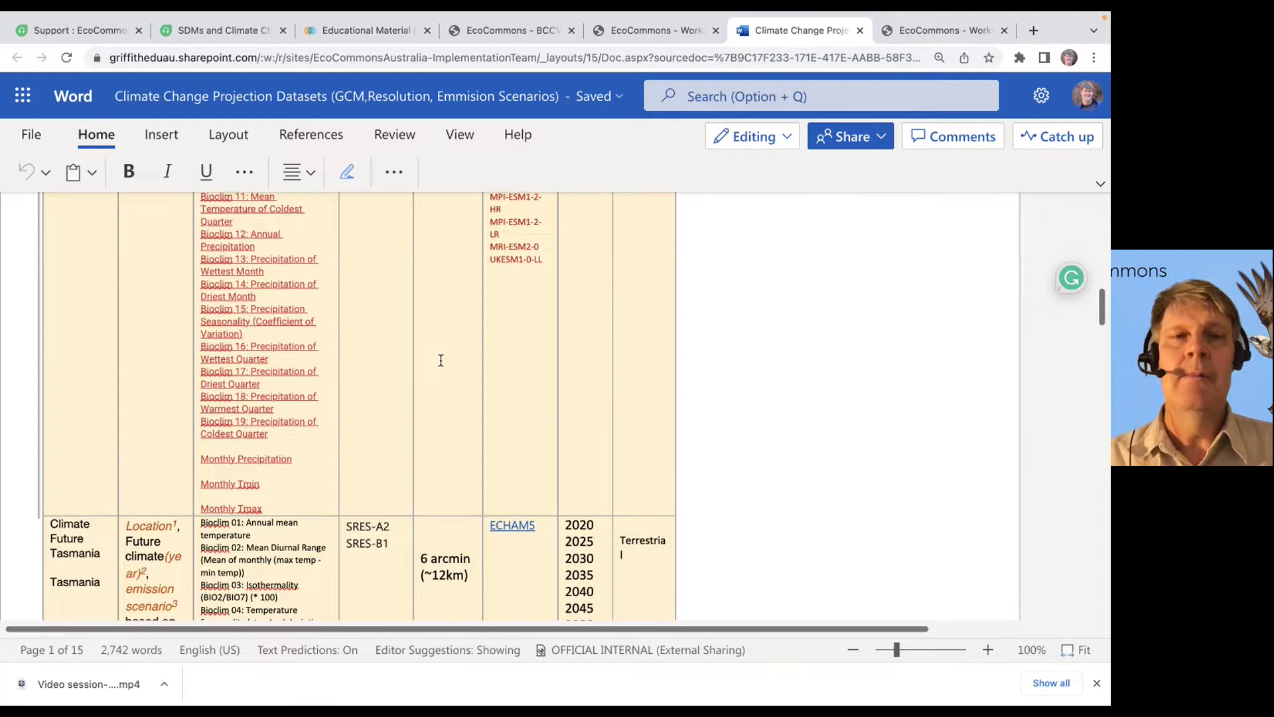
scroll(441, 360, "up", 1)
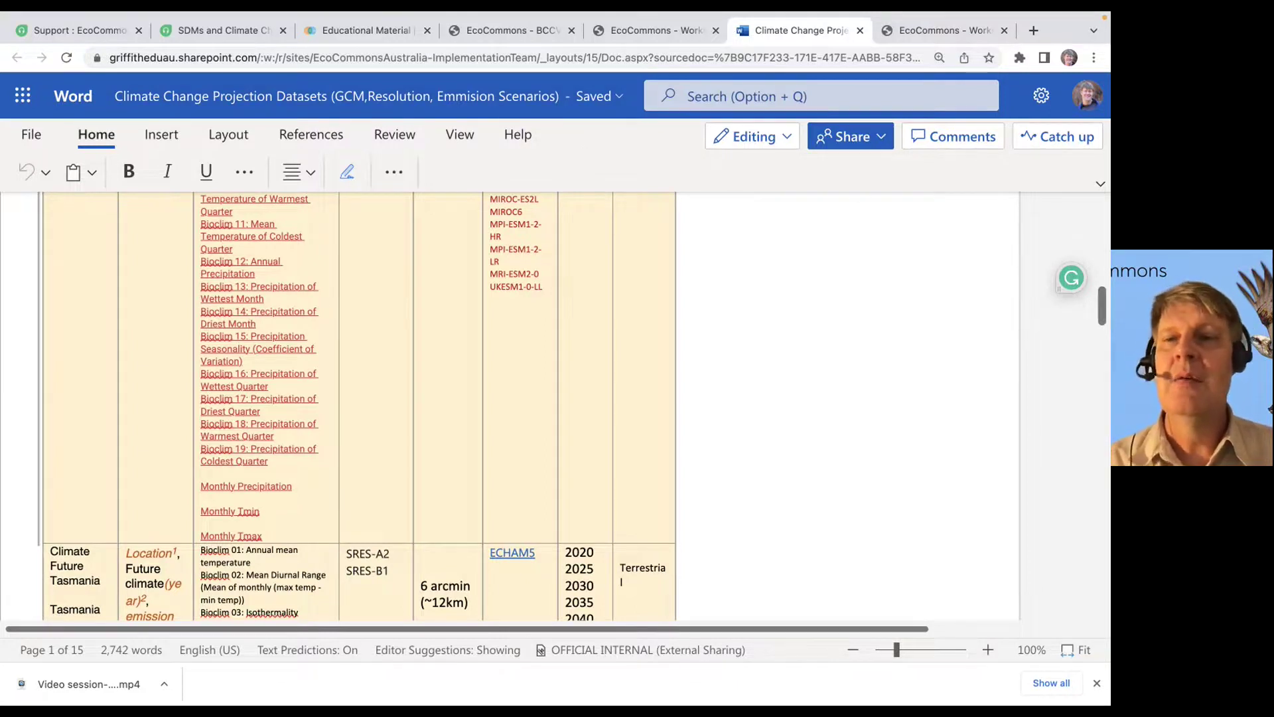
left_click_drag(1103, 308, 1103, 175)
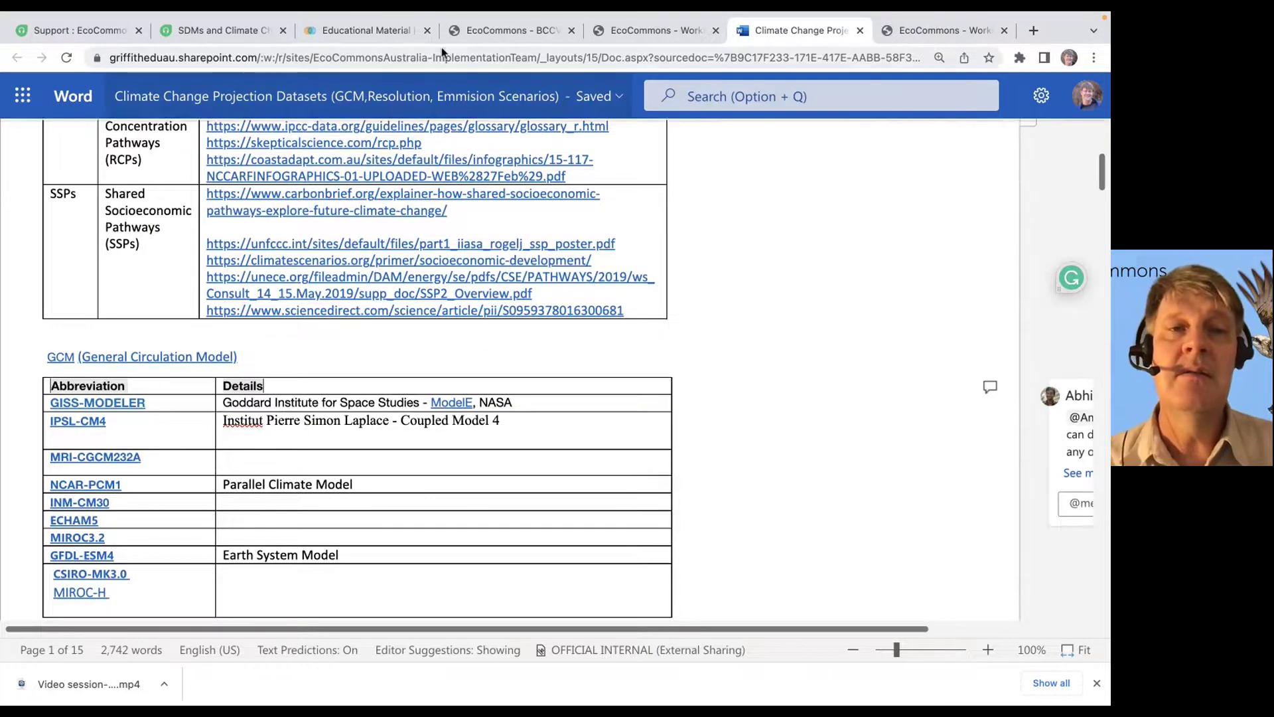
Browse the Educational Material page's R module videos, then go to the Learn & support page.
left_click(363, 34)
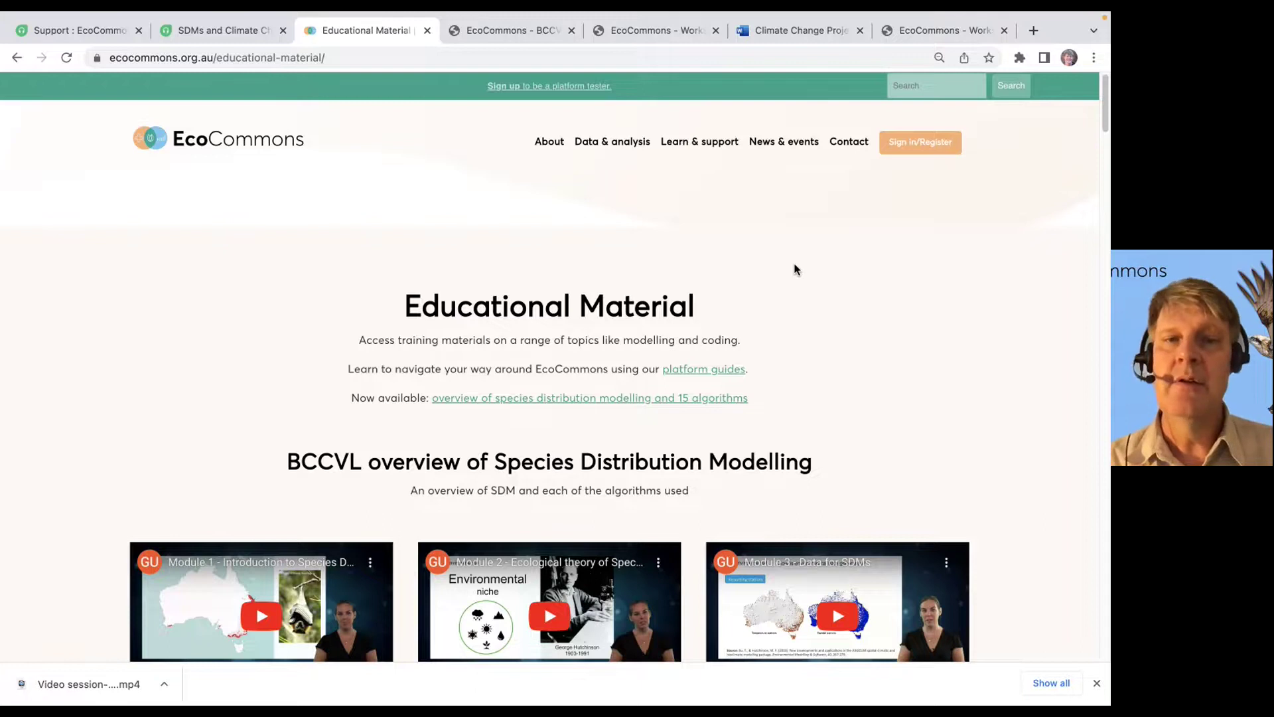
scroll(767, 329, "down", 10)
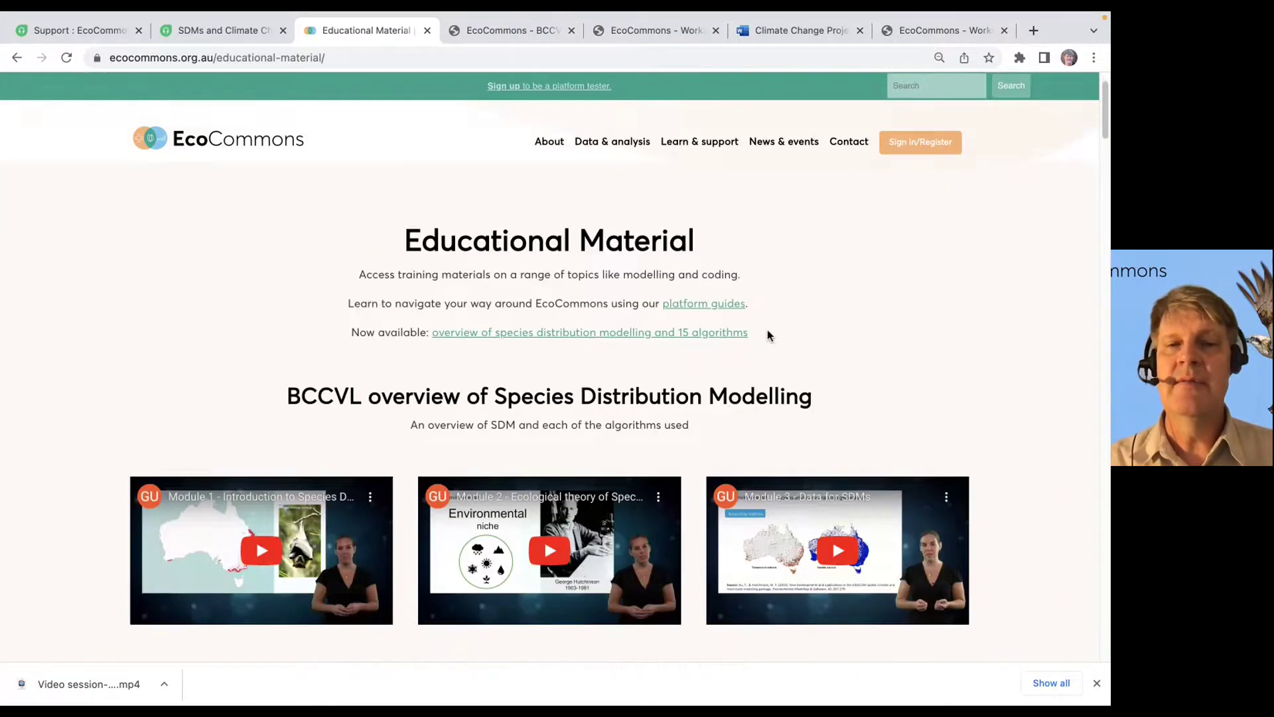
scroll(767, 329, "down", 15)
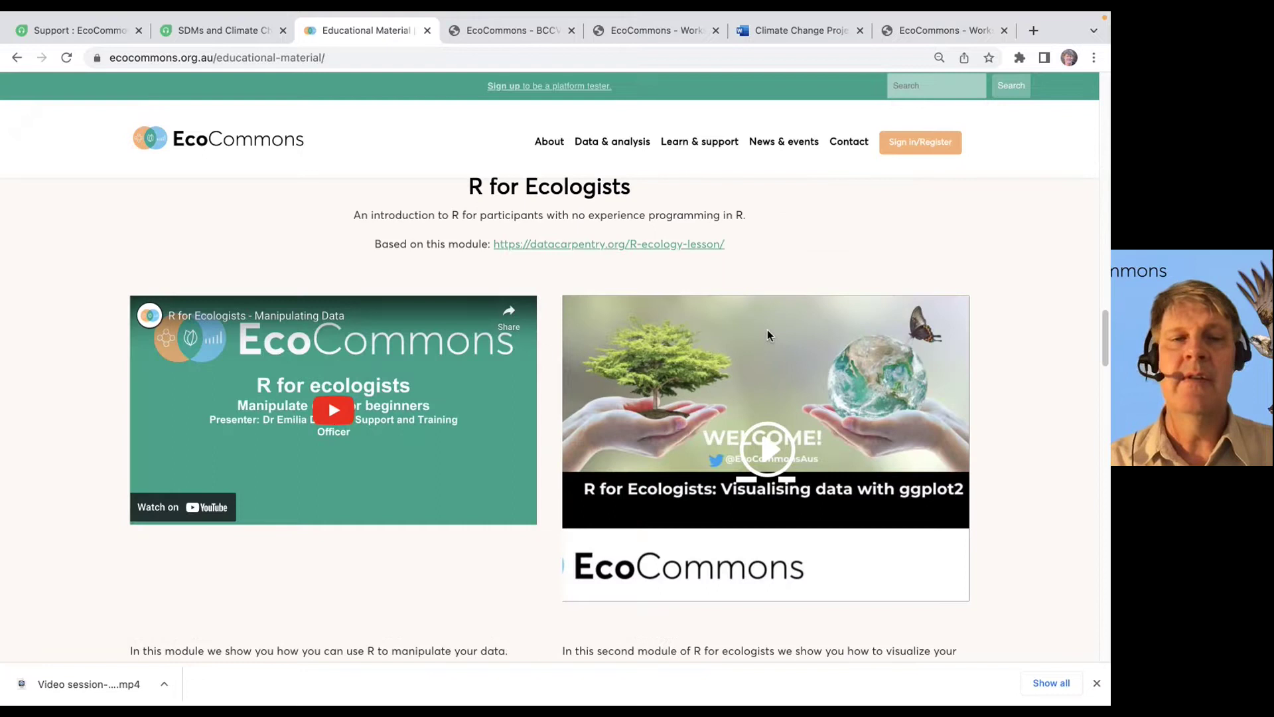
scroll(767, 330, "down", 10)
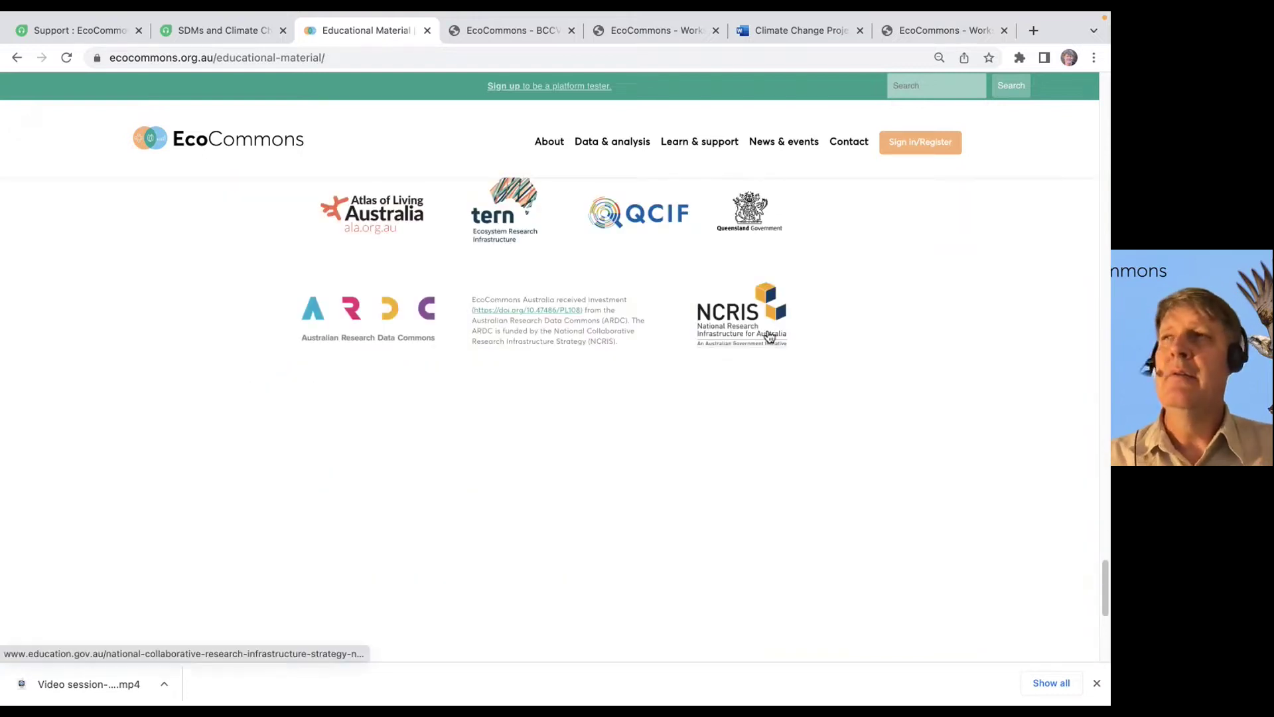
scroll(773, 342, "up", 15)
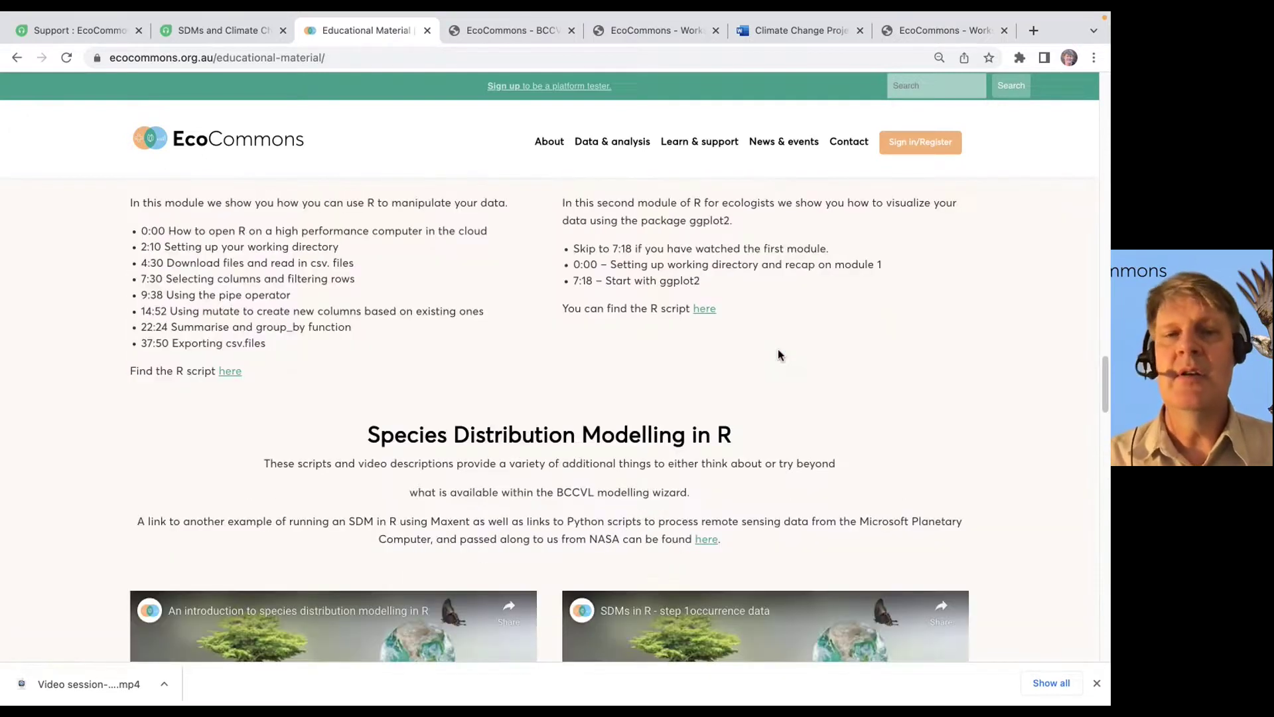
scroll(768, 372, "up", 5)
left_click(701, 144)
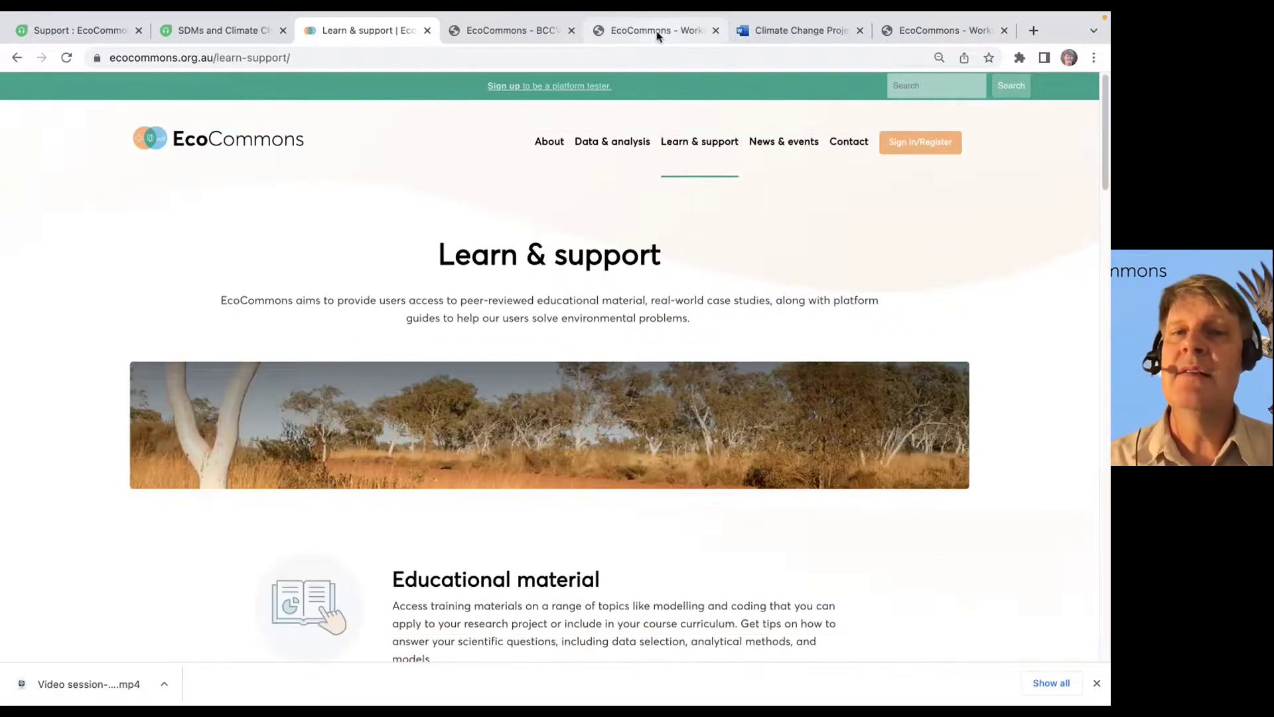
Show the cc base test-Maxent current-conditions suitability map and open the 'Let us know your thoughts' feedback form.
left_click(656, 30)
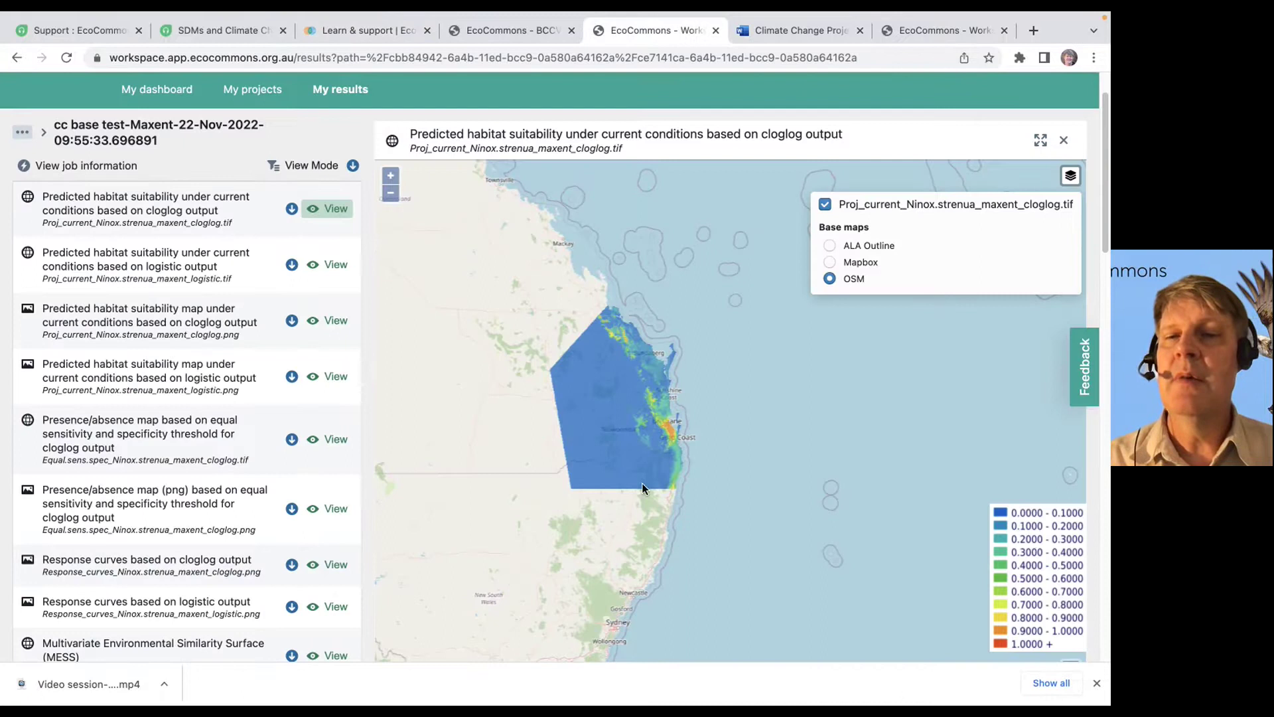
left_click(1078, 360)
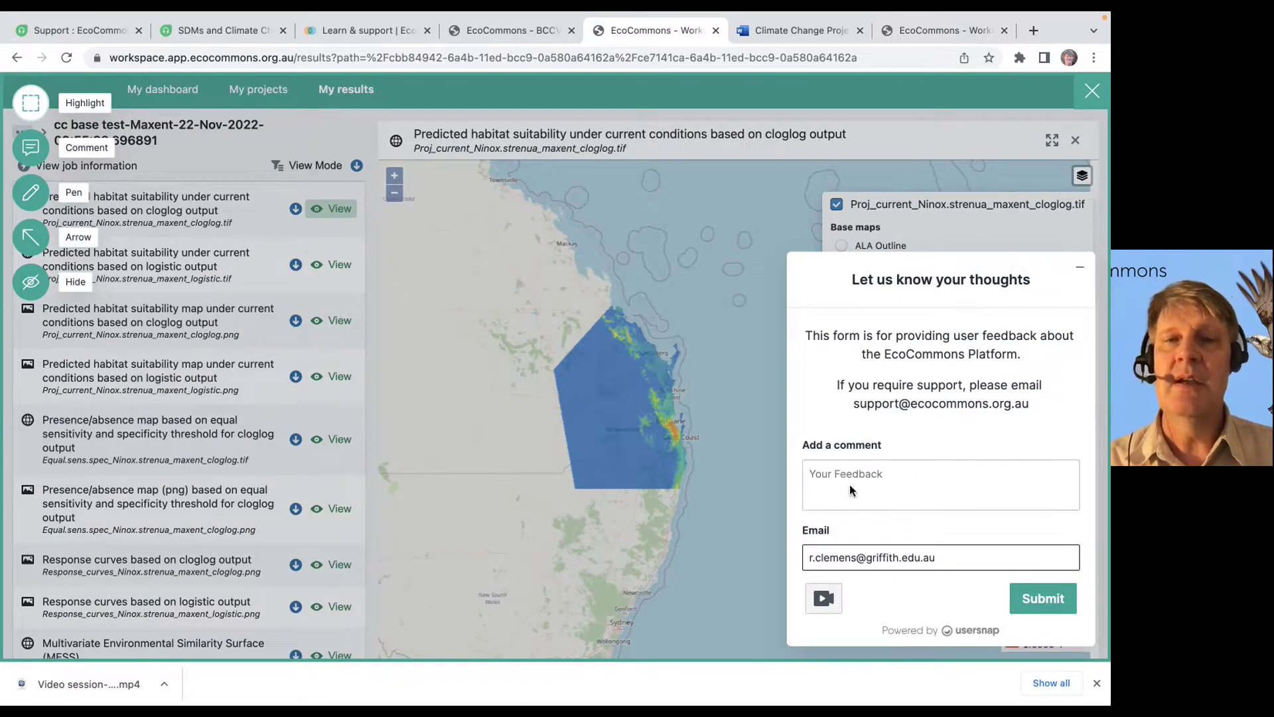
Go back to the EcoCommons Learn & support page.
left_click(388, 35)
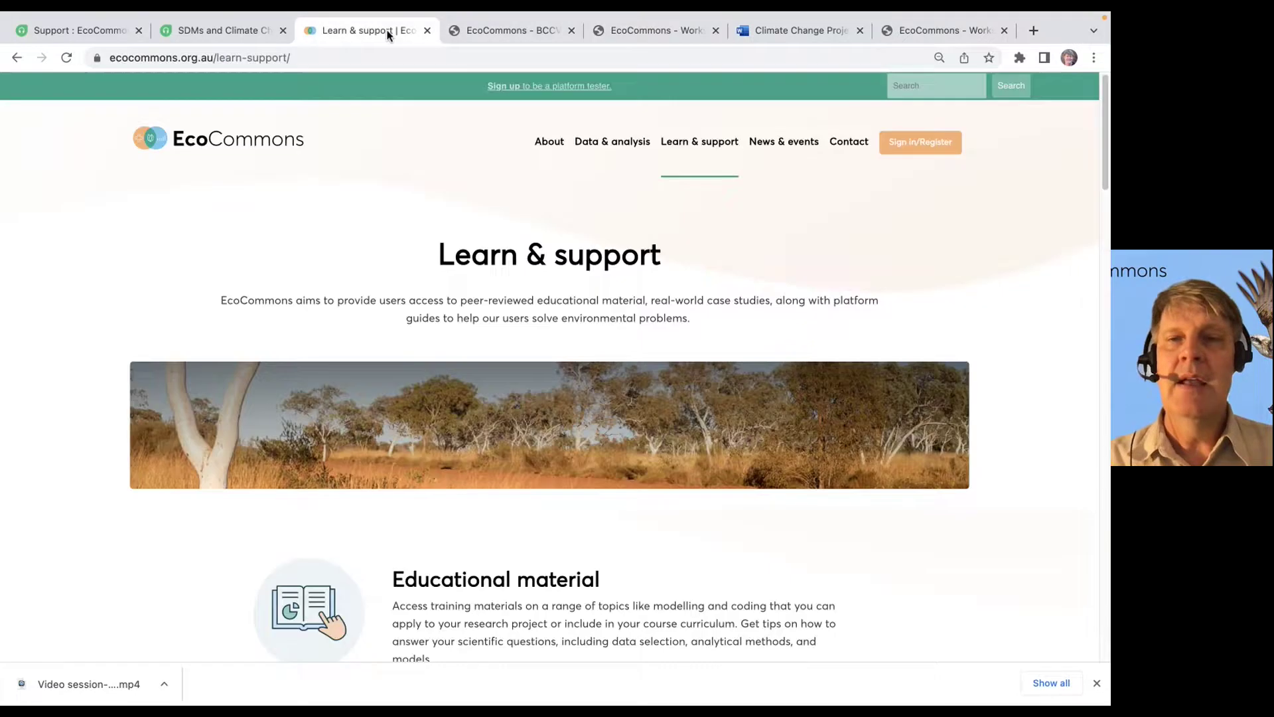